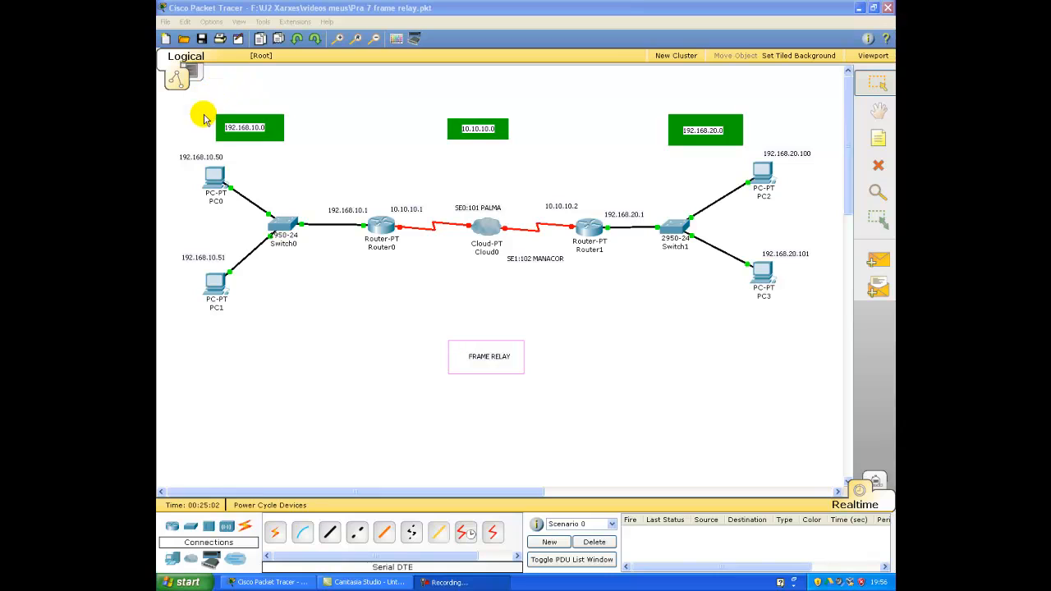
drag(225, 128, 250, 129)
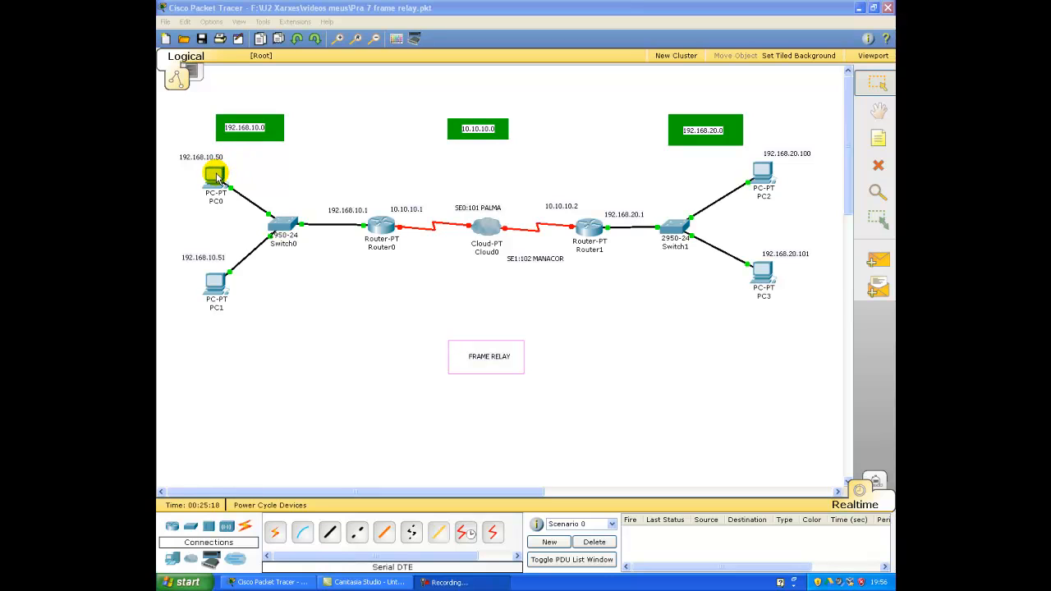
click(319, 330)
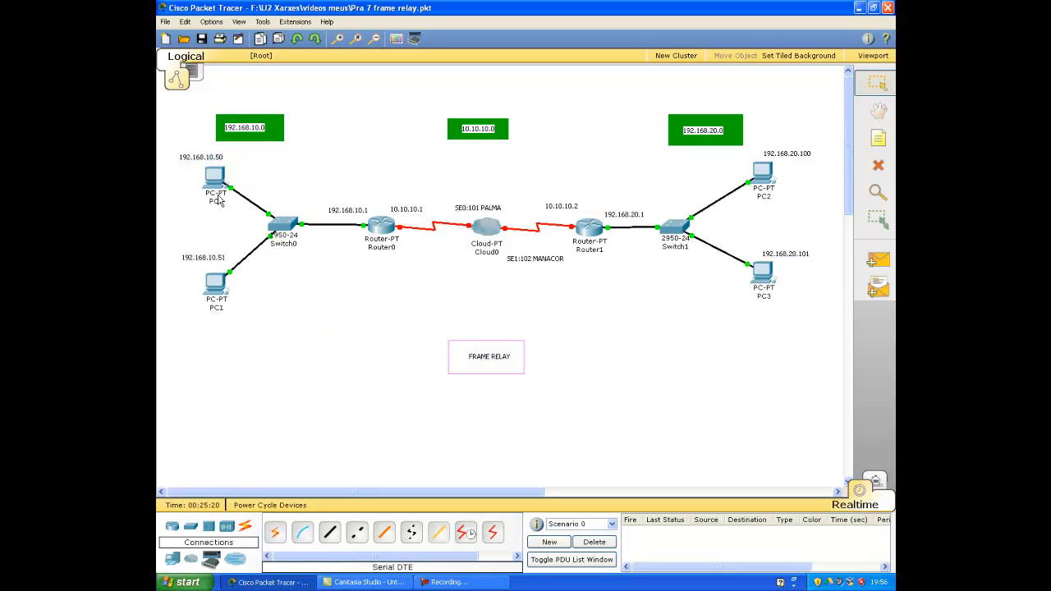
mouse_move(214, 179)
mouse_move(597, 232)
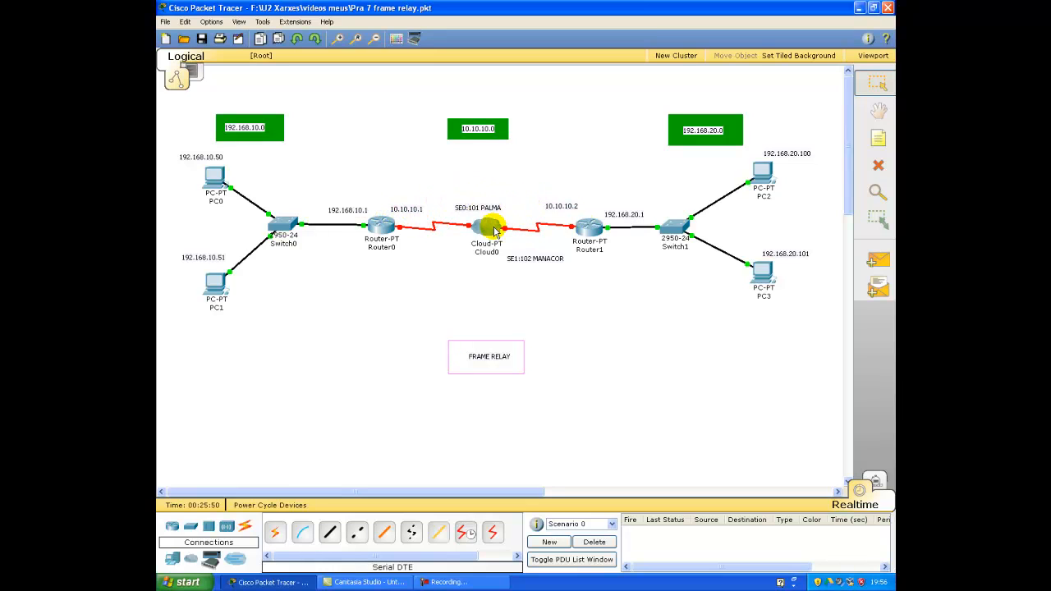
mouse_move(495, 233)
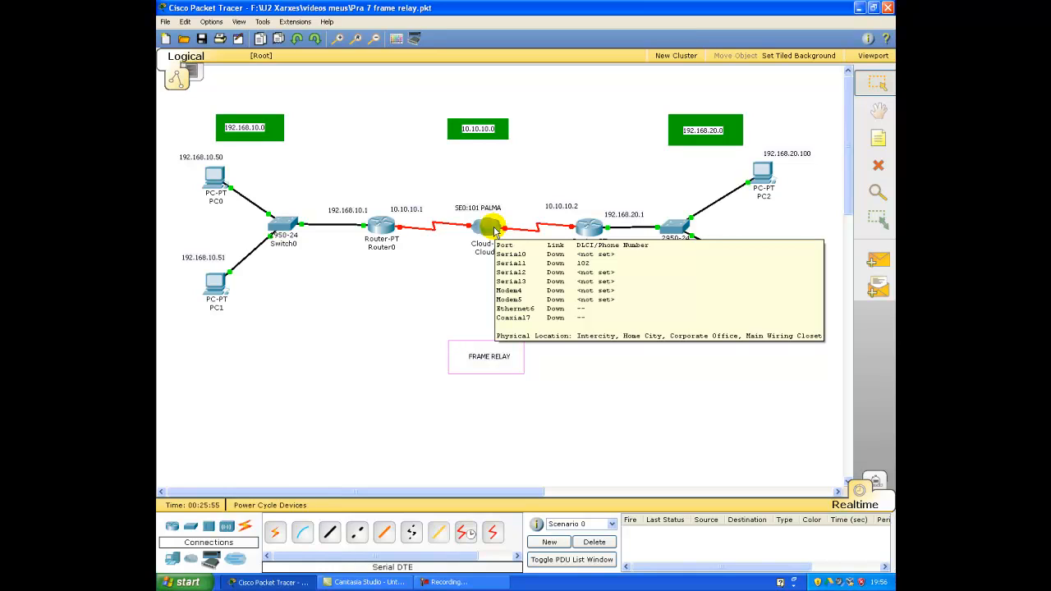
Configure Router0's Serial2/0 interface with IP address 10.10.10.1 and subnet mask 255.255.255.0, and turn the port on.
click(383, 226)
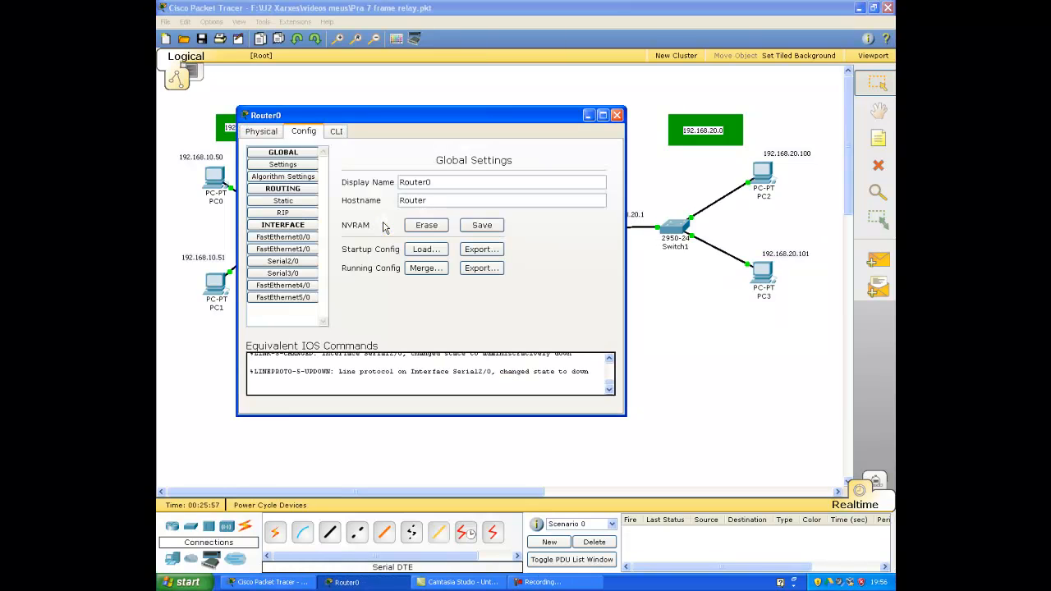
drag(358, 117, 492, 292)
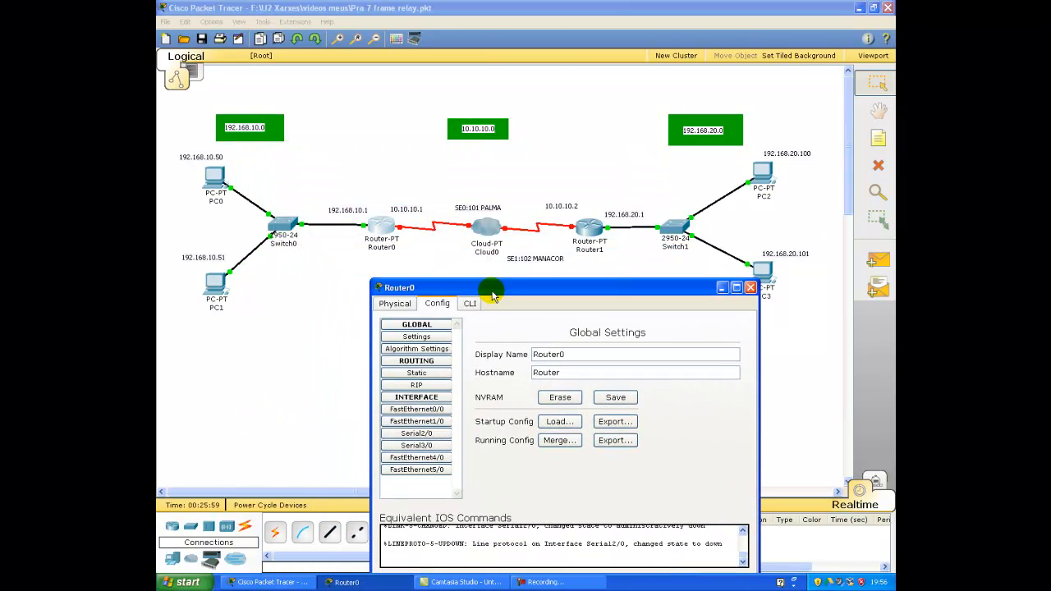
click(436, 436)
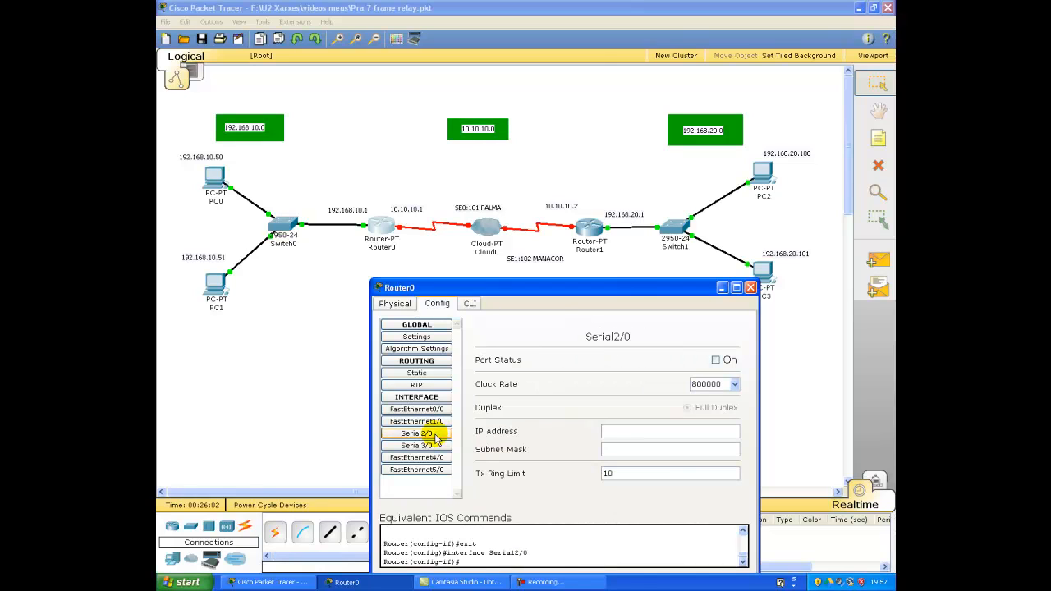
click(637, 430)
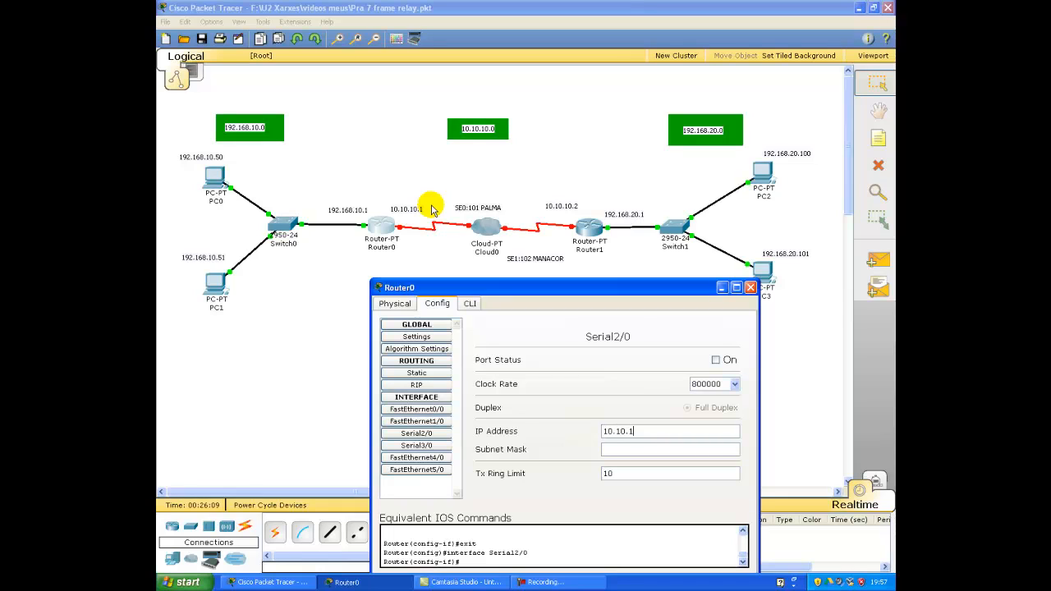
key(Tab)
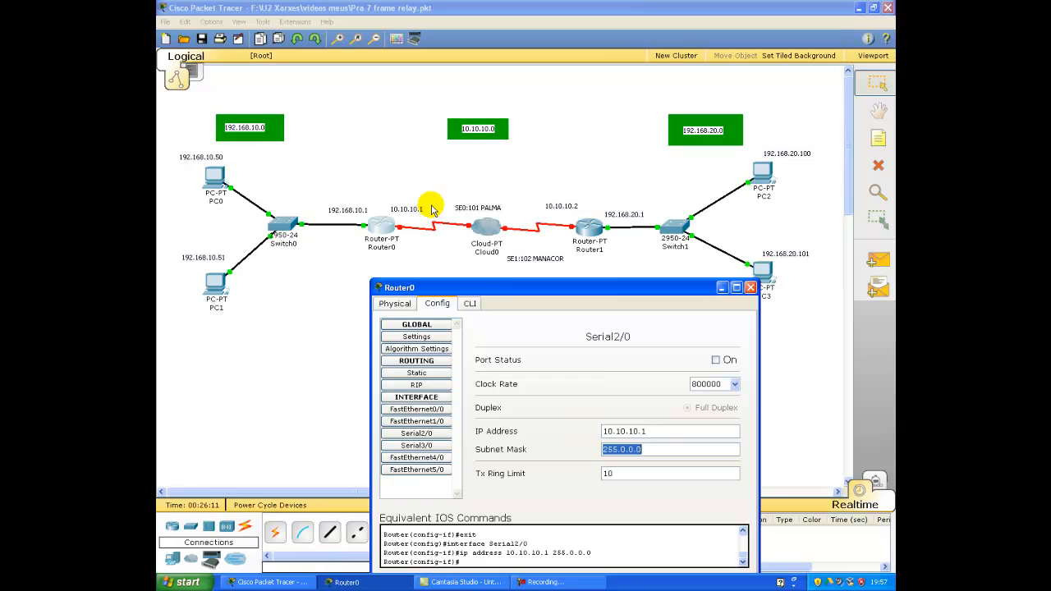
text(255.255.)
click(717, 361)
click(750, 287)
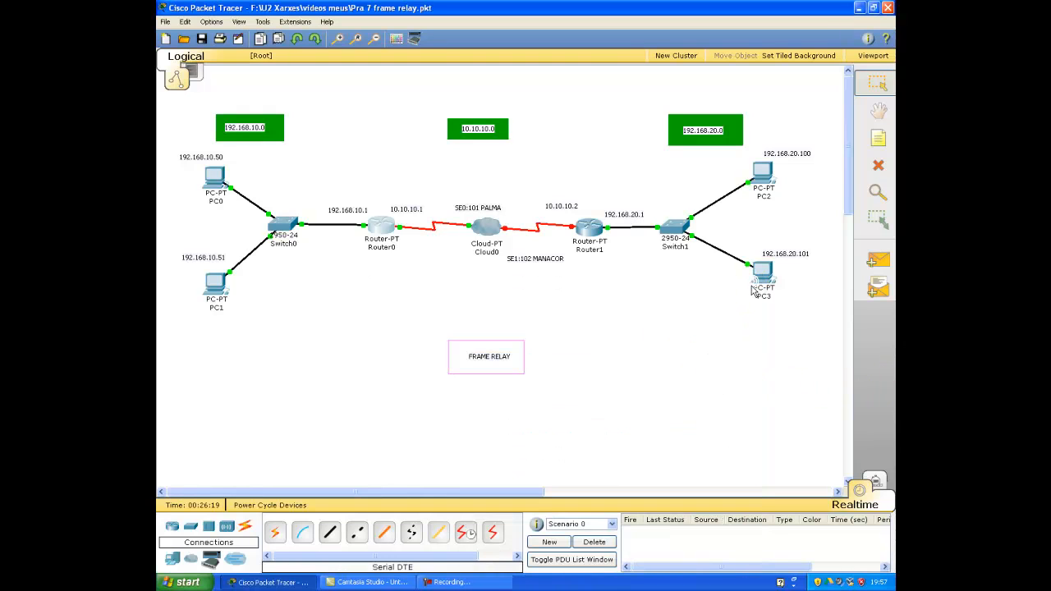
Configure Router1's Serial2/0 interface with IP address 10.10.10.2 and subnet mask 255.255.255.0, and turn the port on.
click(610, 249)
drag(481, 28, 648, 293)
click(395, 436)
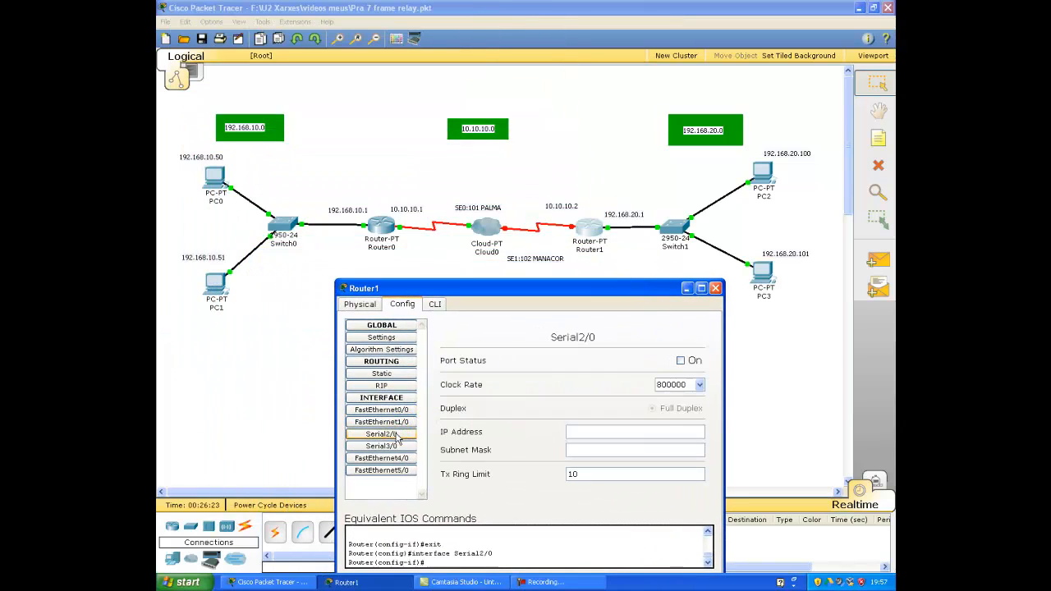
click(617, 432)
text(1)
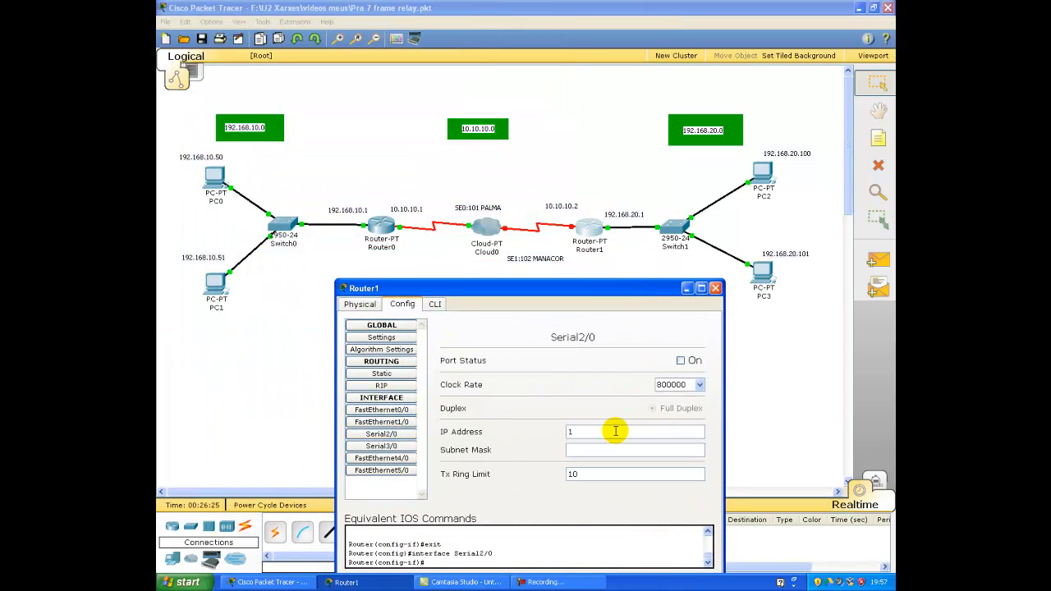
text(0.10.10.2)
key(Tab)
text(25)
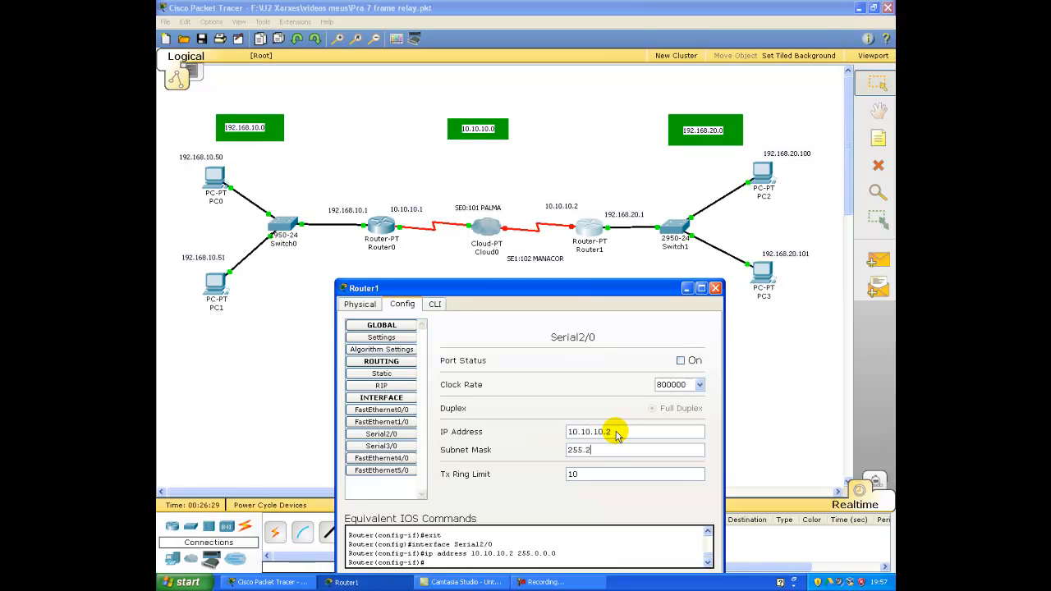
text(5.255.255.0)
click(682, 361)
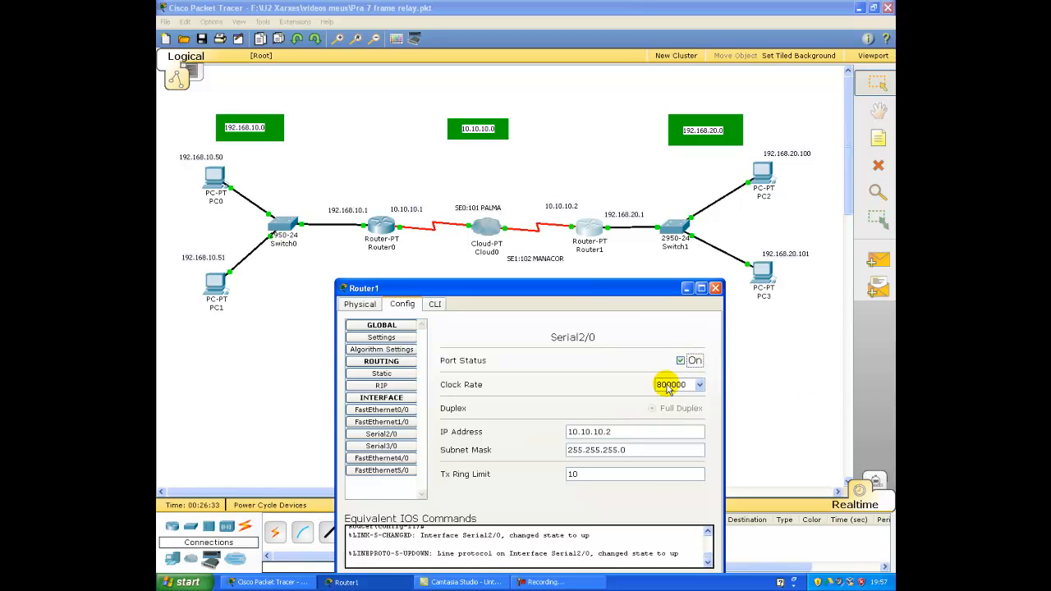
click(716, 288)
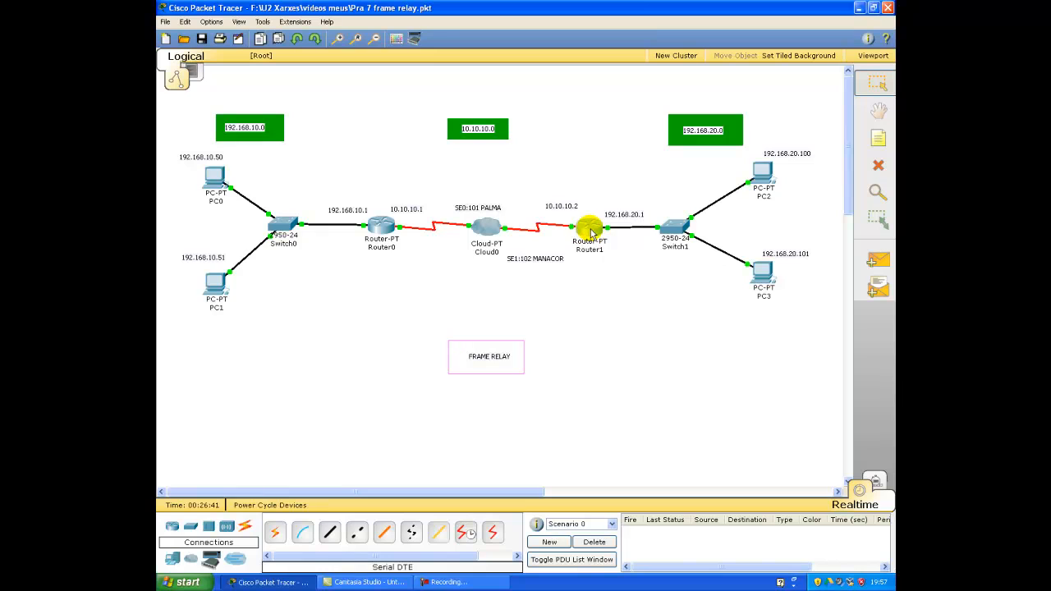
mouse_move(591, 234)
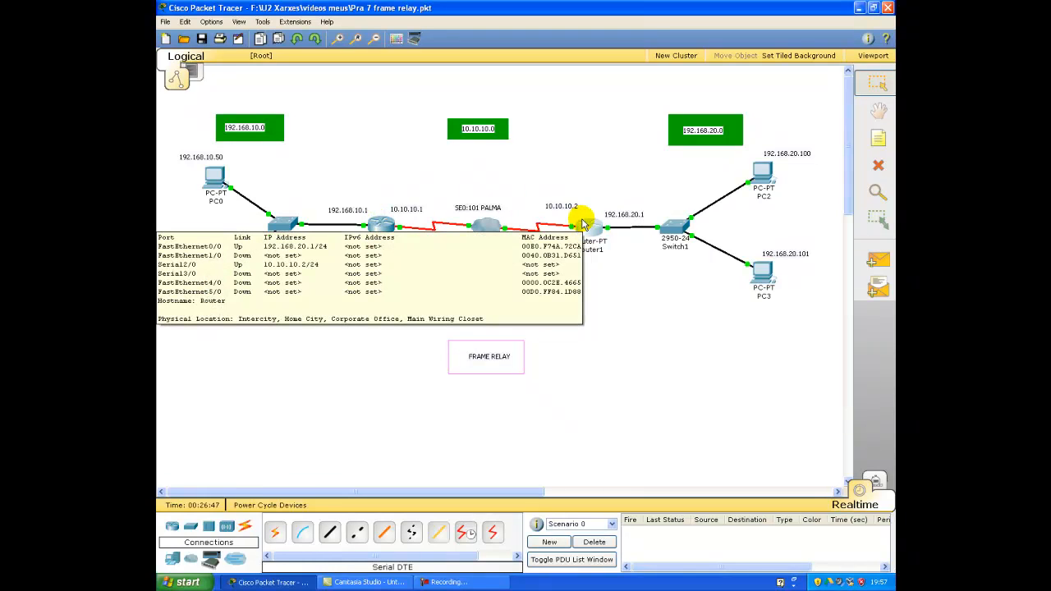
Set frame-relay encapsulation on Router0's Serial2/0 interface with the command encapsulation frame-relay, and exit interface configuration mode.
click(383, 223)
drag(399, 50, 523, 280)
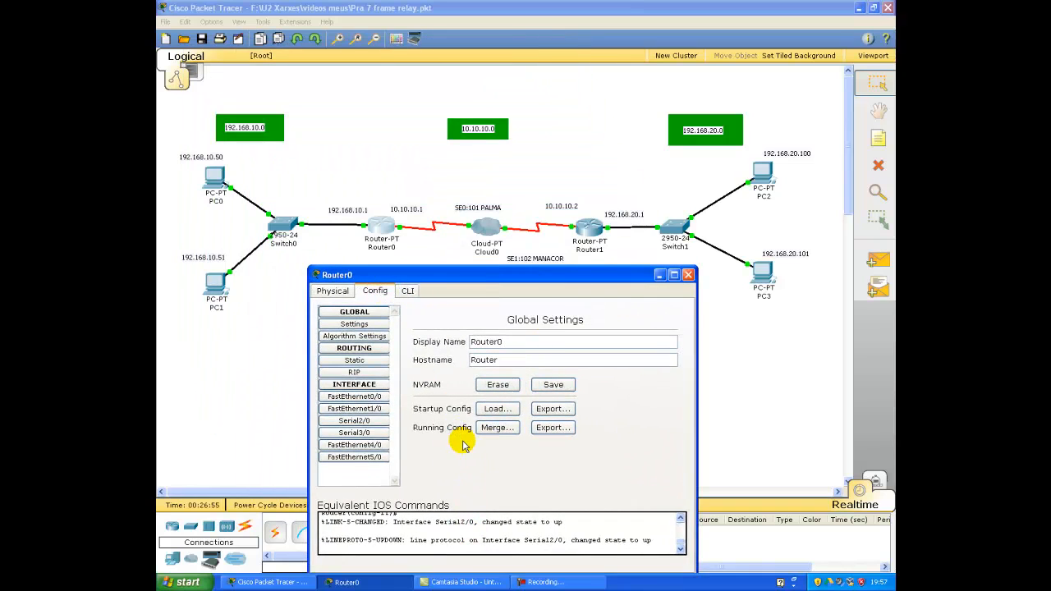
click(361, 420)
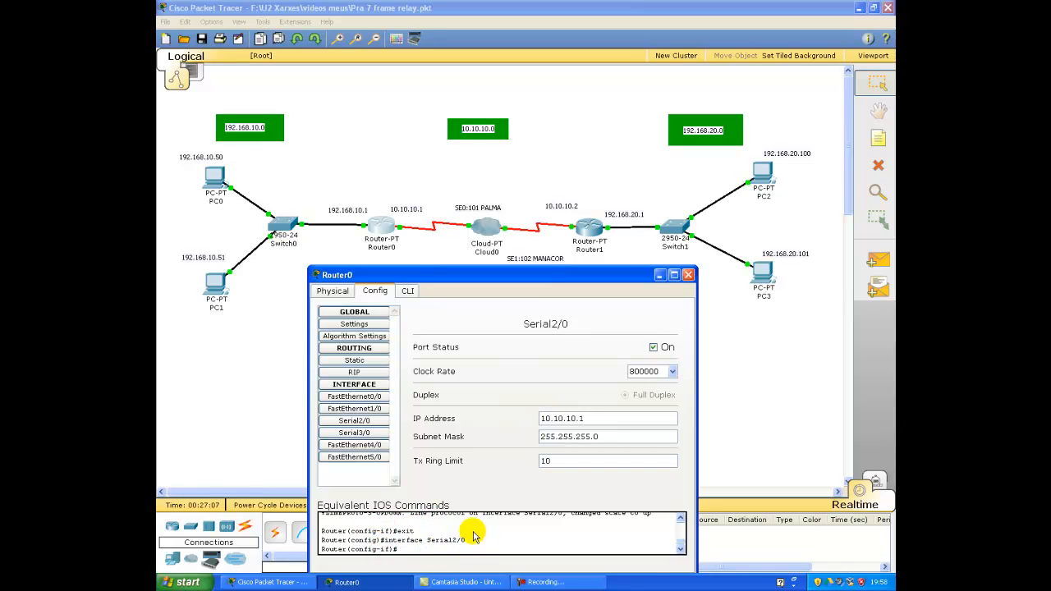
click(406, 292)
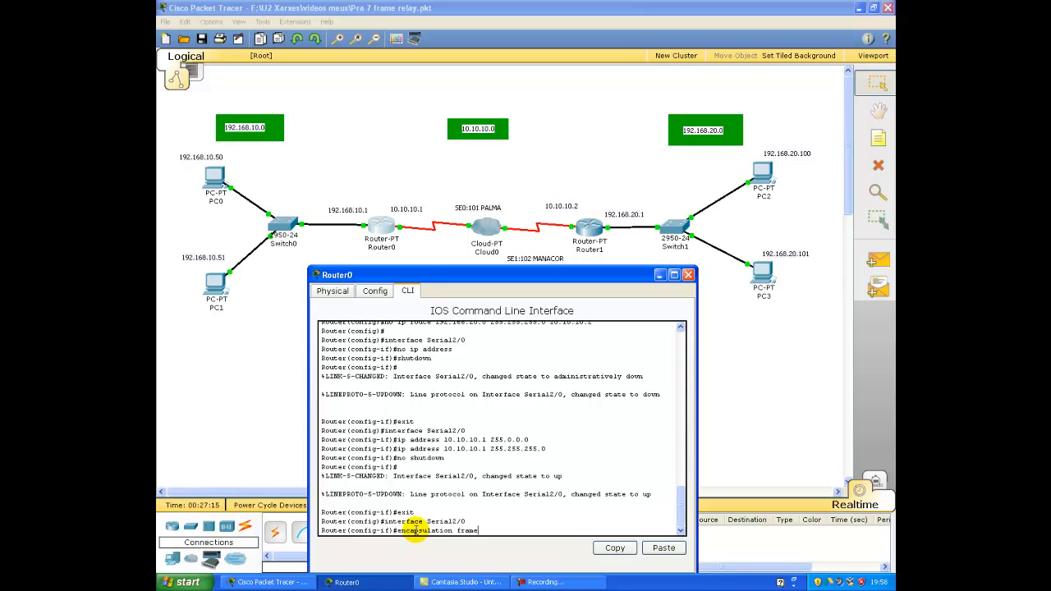
text(-relay)
key(Return)
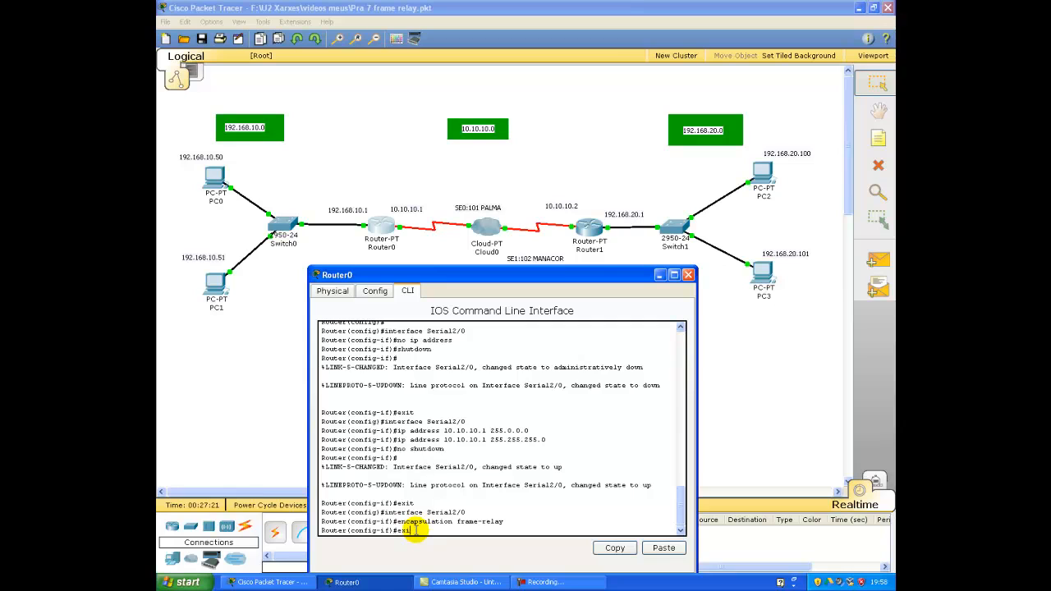
key(Return)
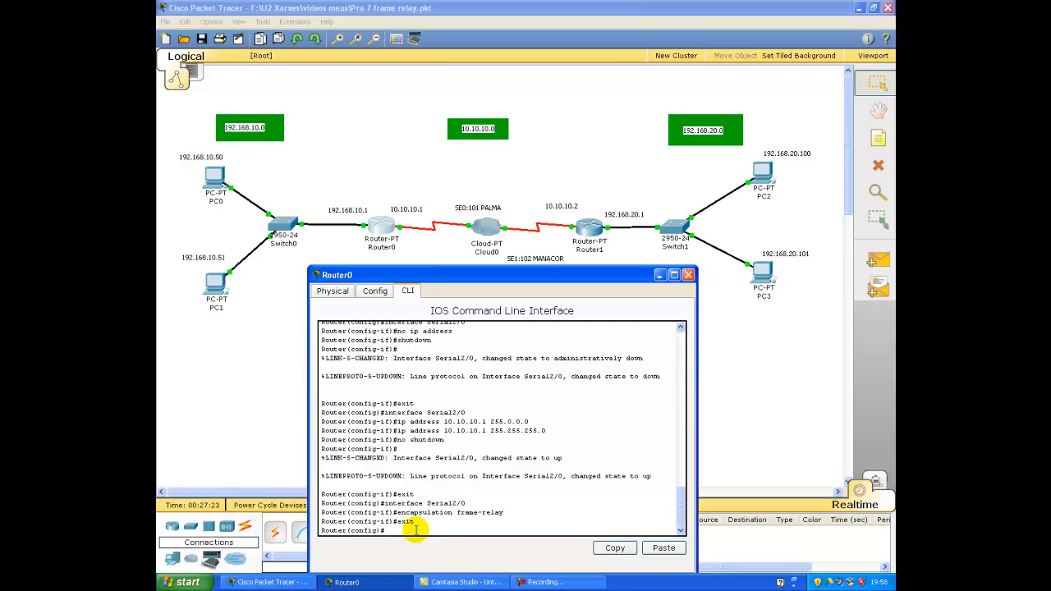
click(689, 274)
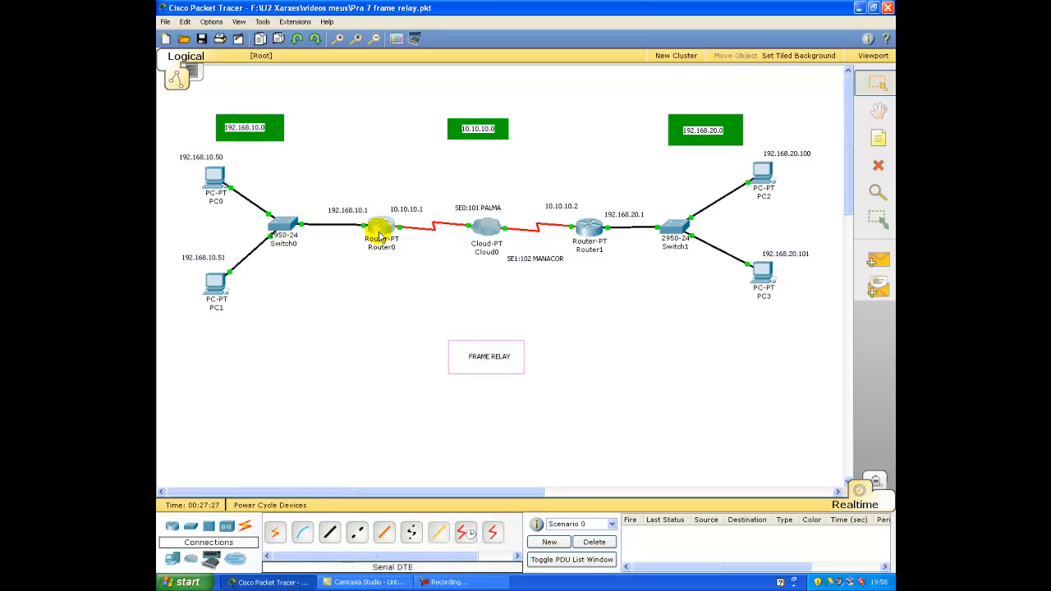
Set frame-relay encapsulation on Router1's Serial2/0 interface with the command encapsulation frame-relay, and exit interface configuration mode.
click(591, 220)
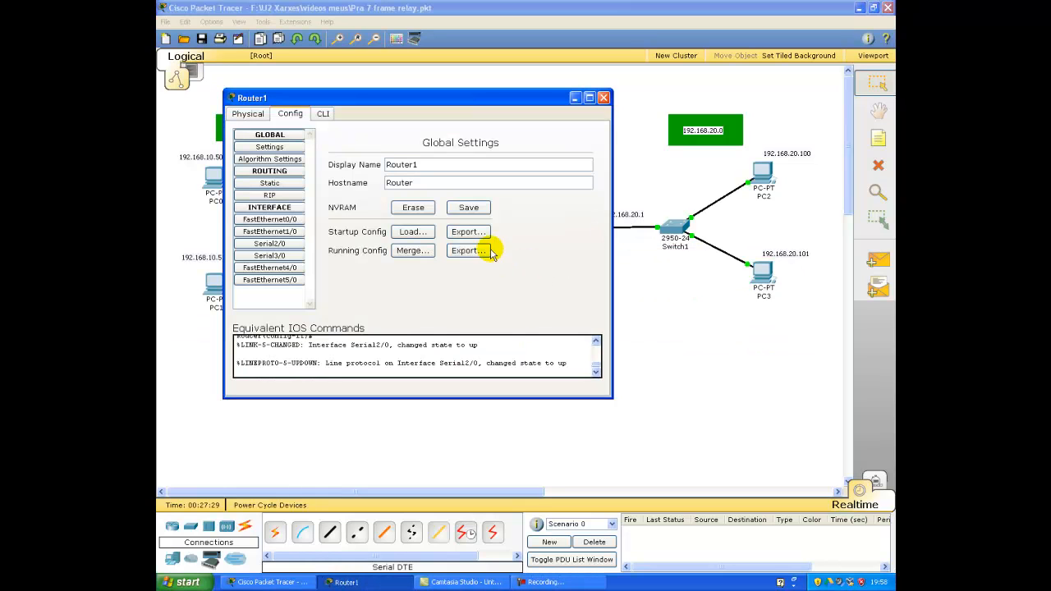
drag(422, 102, 512, 284)
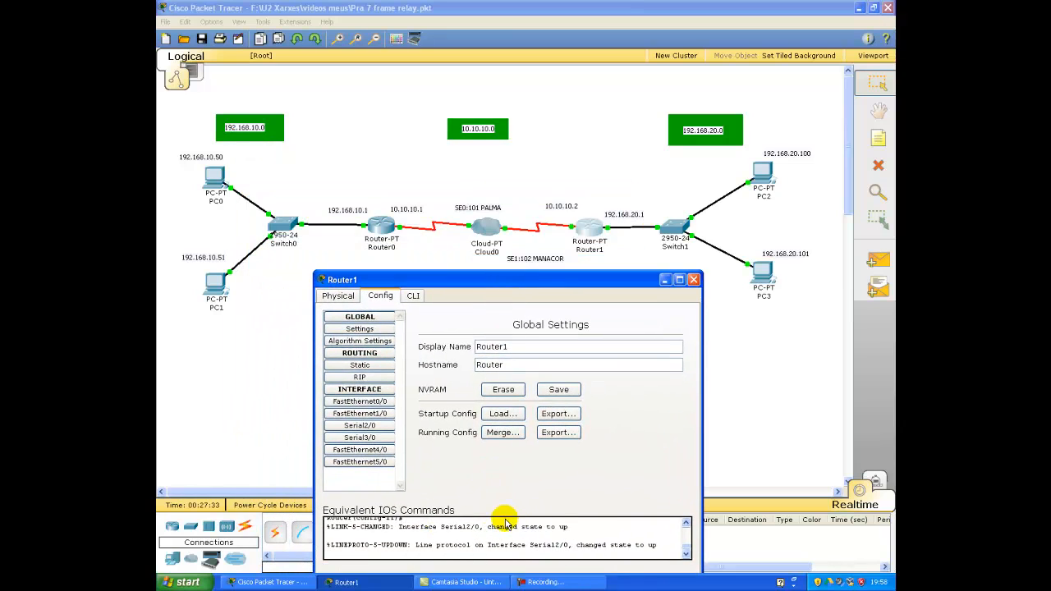
click(413, 295)
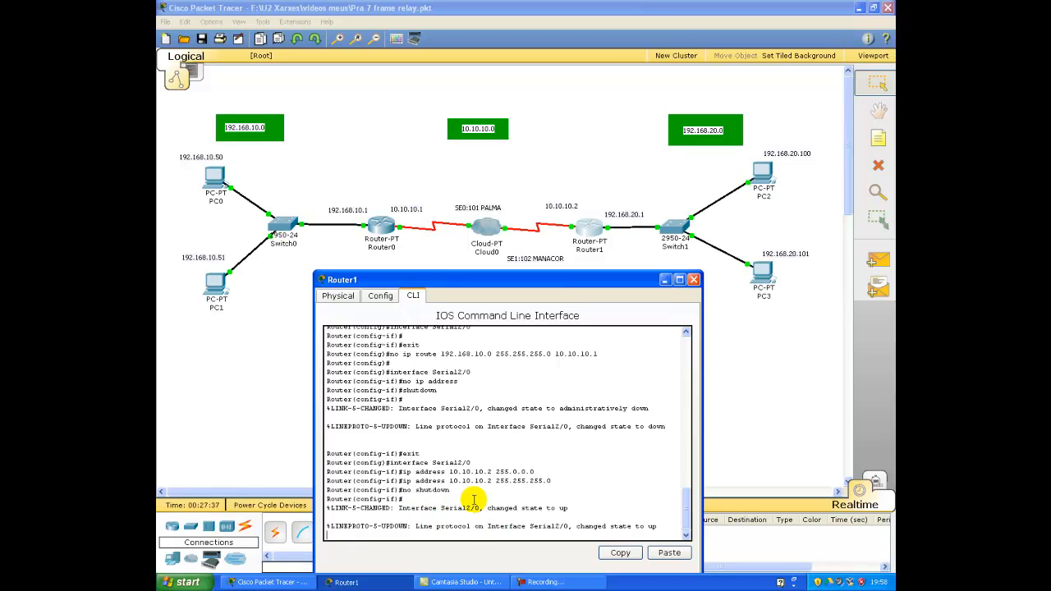
key(Return)
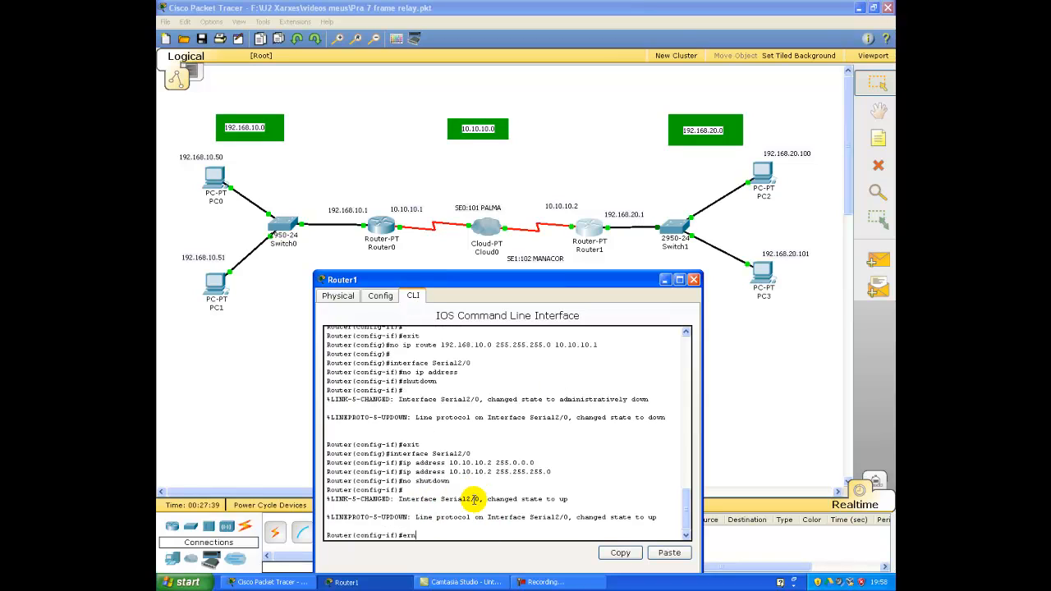
text(encapsulation frame-relay)
key(Return)
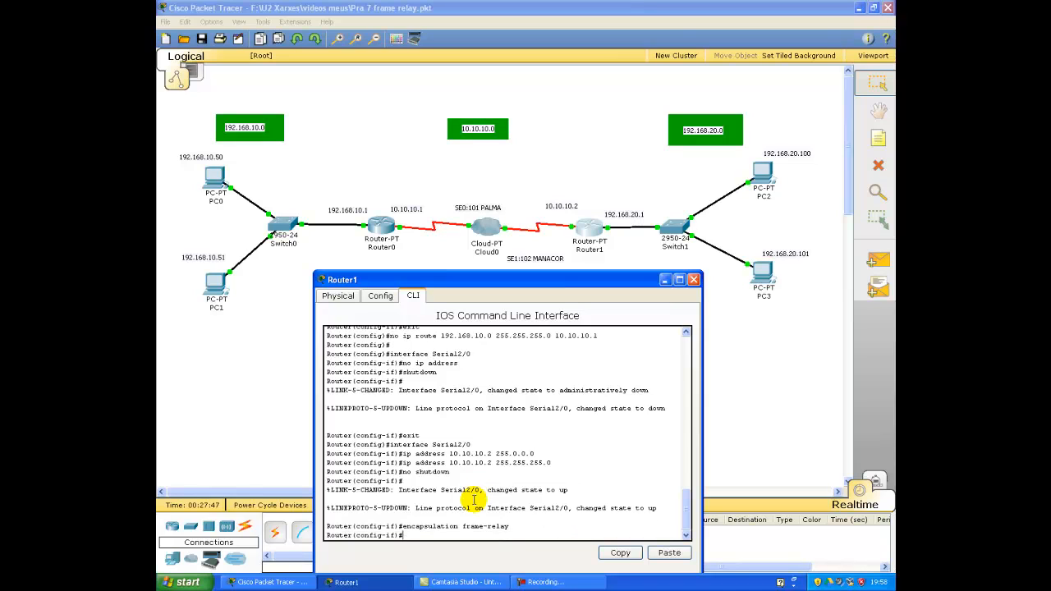
text(exit)
key(Return)
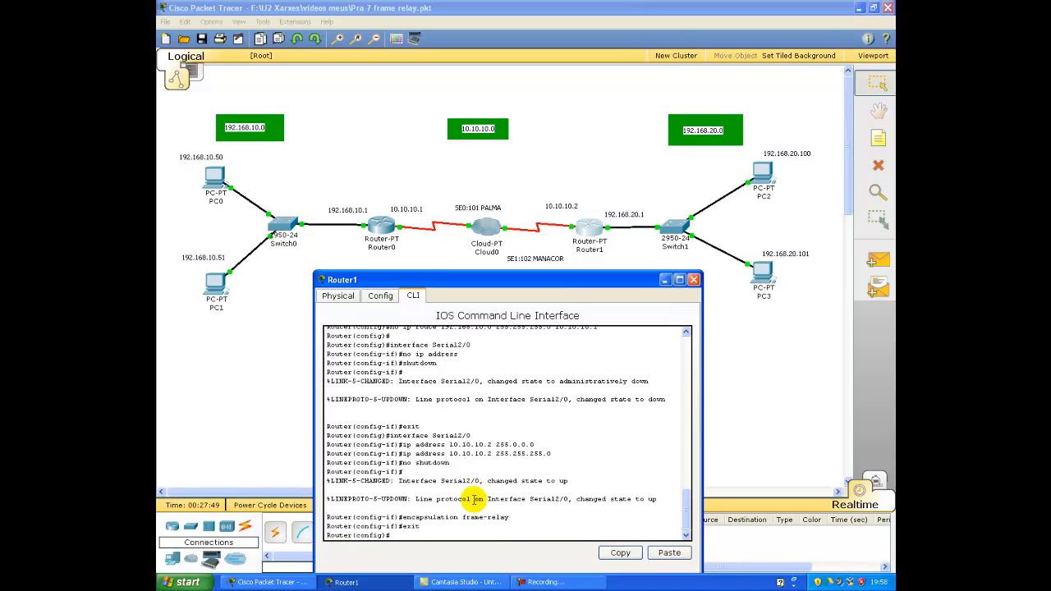
click(693, 280)
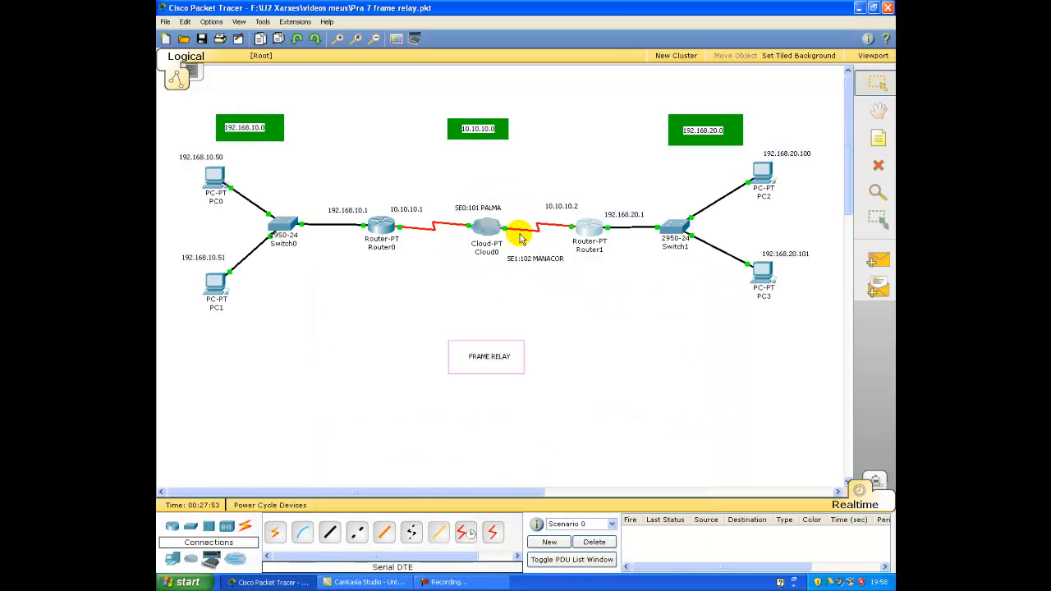
Add DLCI 101 with the name palma to the Frame Relay settings of Cloud0's Serial0 port.
click(486, 227)
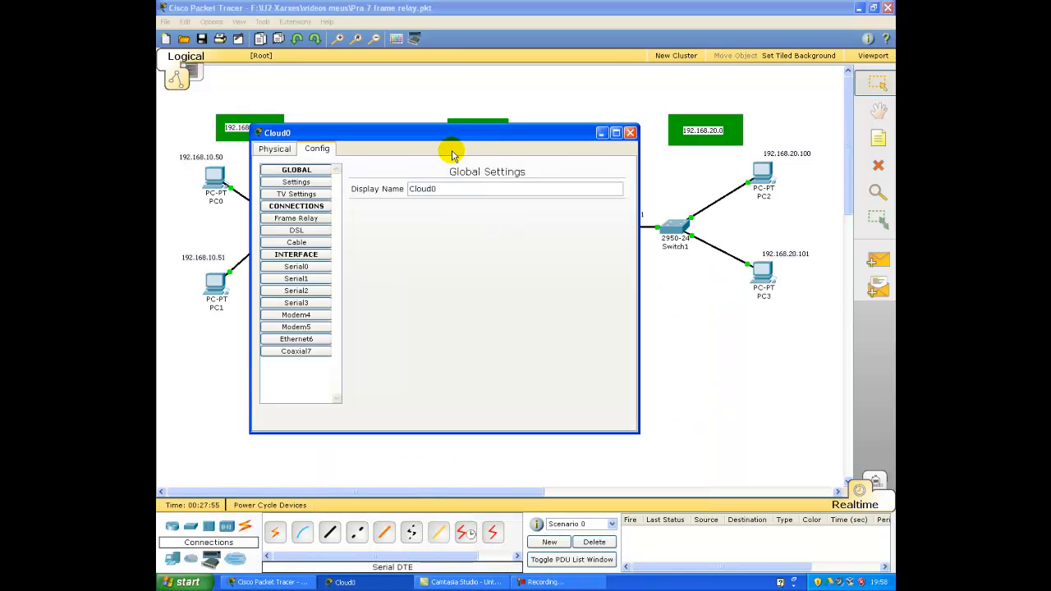
drag(450, 148, 546, 300)
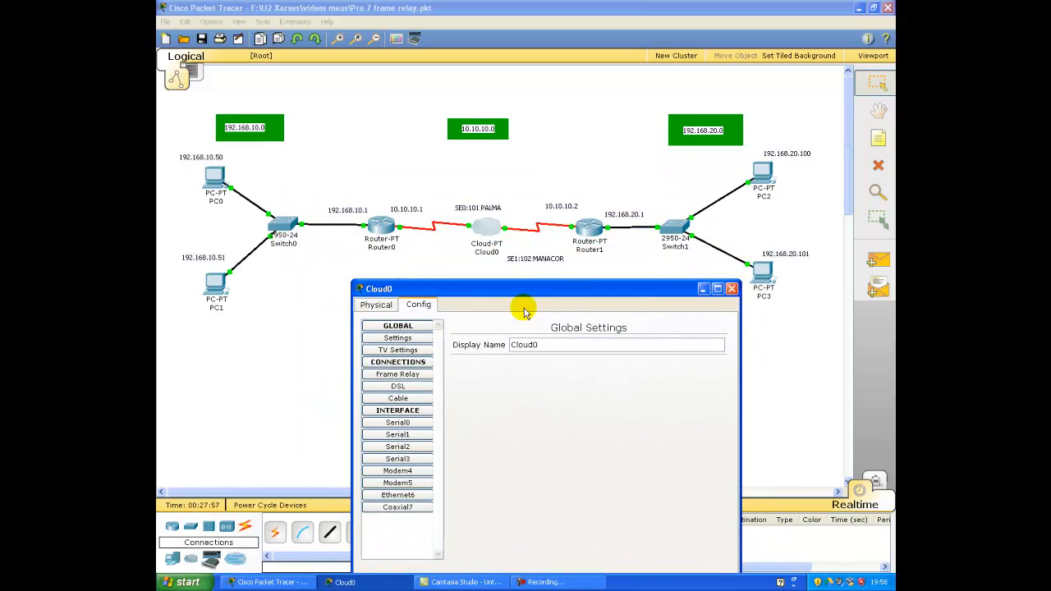
click(397, 422)
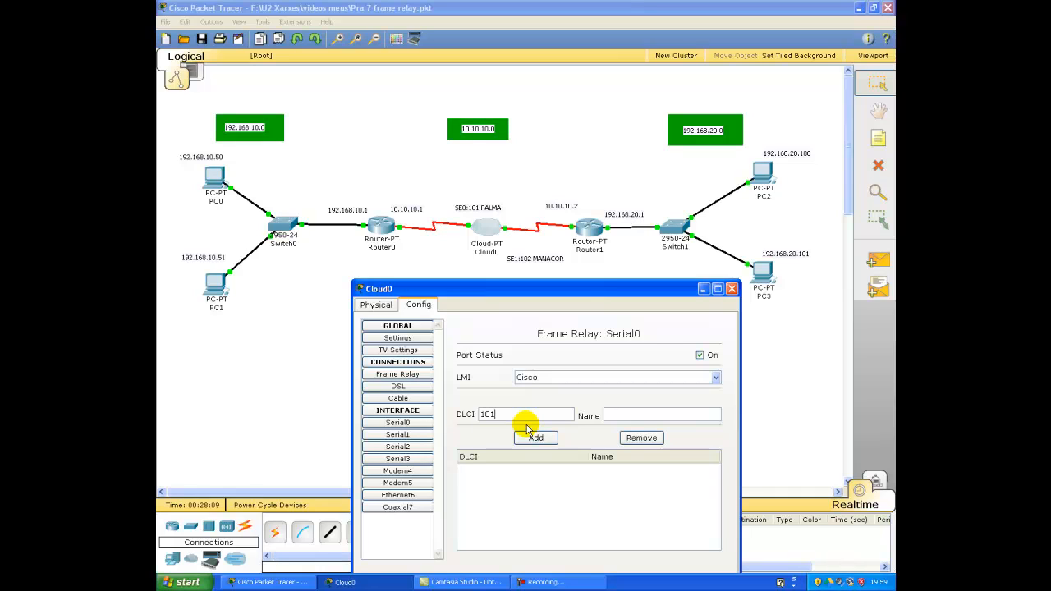
key(Tab)
text(pal)
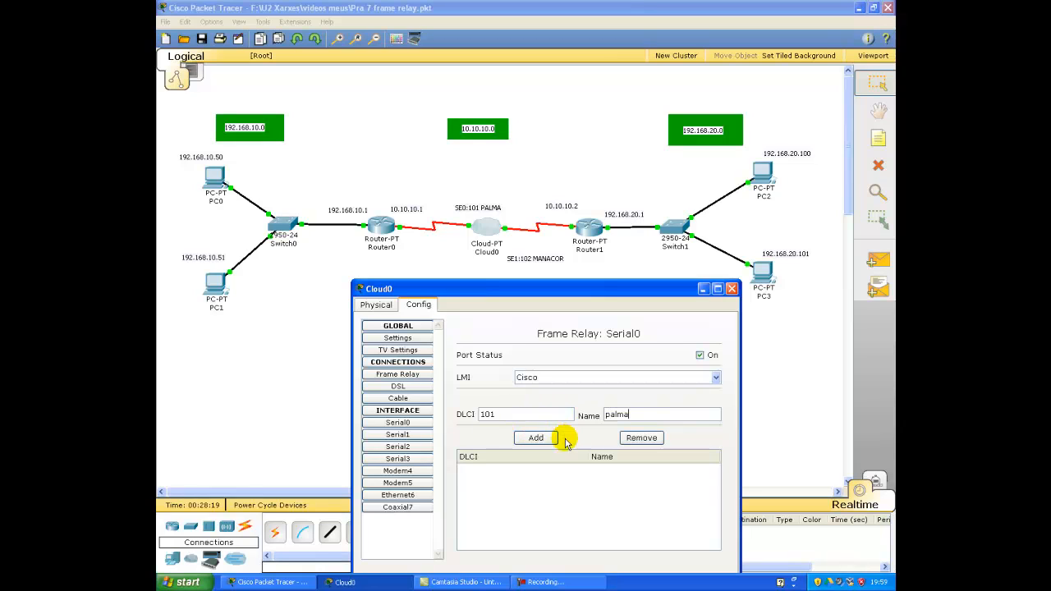
click(536, 438)
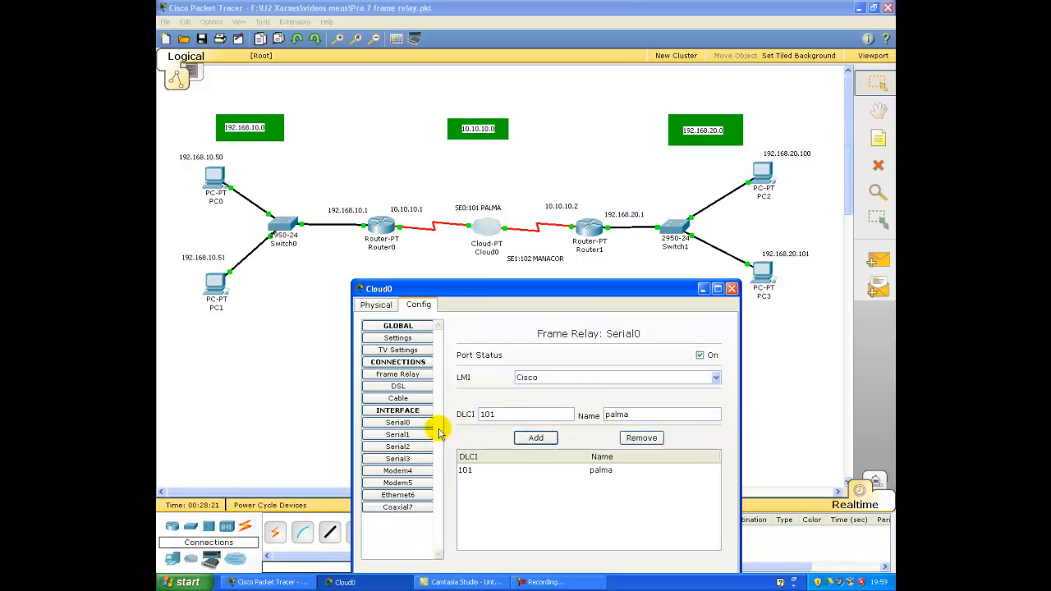
Check the DLCI entries in the Frame Relay settings of Cloud0's Serial1 port.
click(397, 437)
click(509, 425)
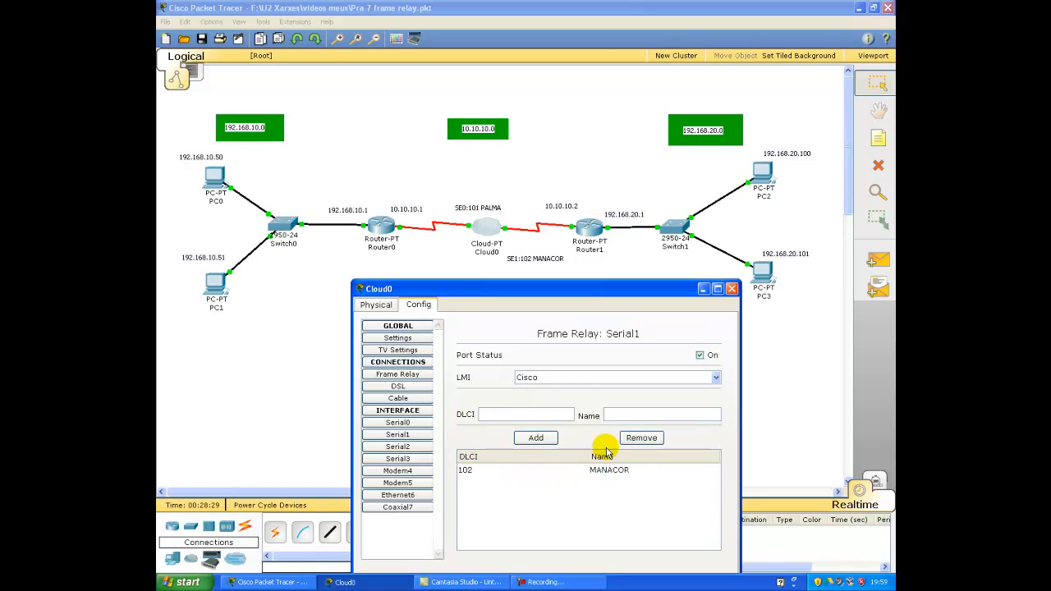
Replace the existing DLCI entry on Cloud0's Serial1 port with DLCI 102 named manacor.
click(466, 474)
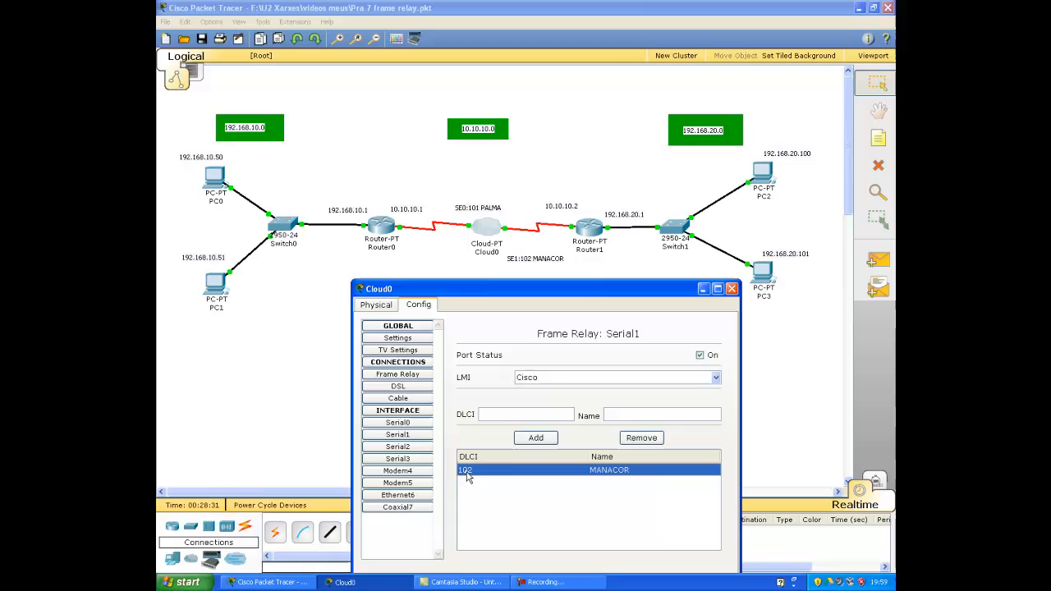
click(629, 437)
click(519, 415)
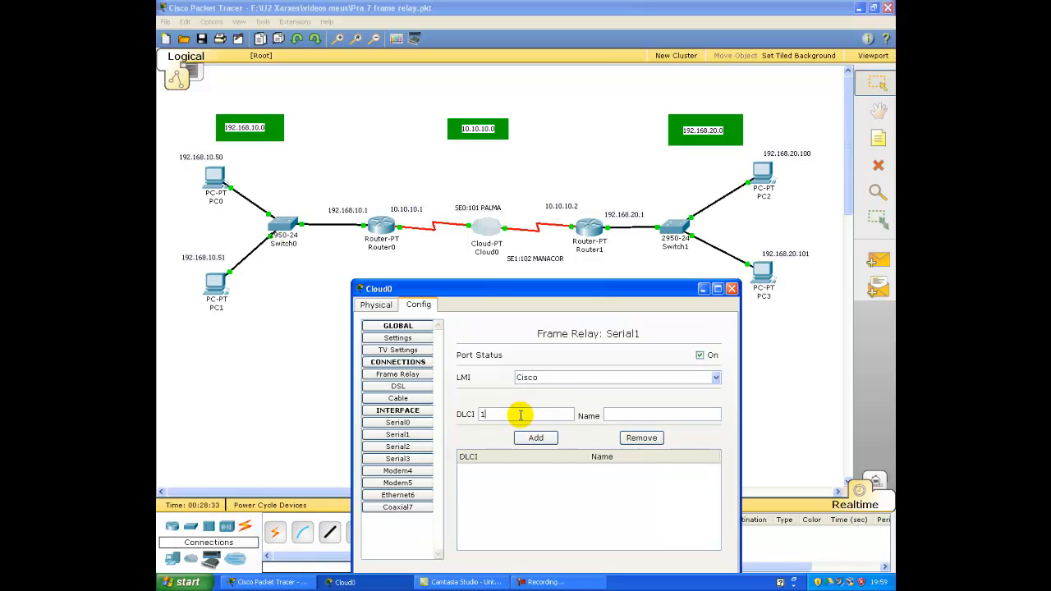
text(manac or)
click(536, 437)
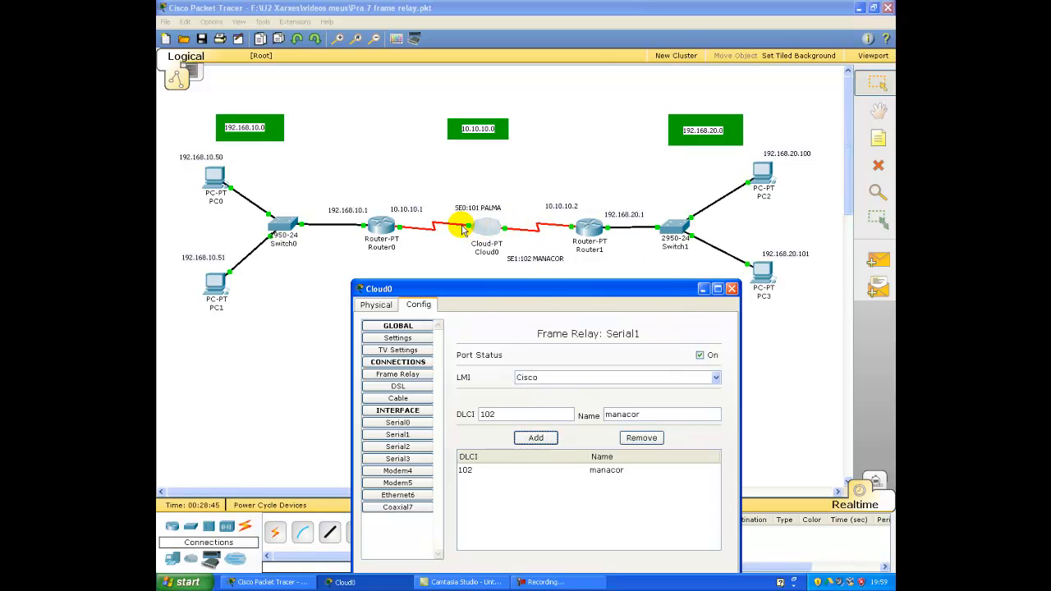
Add a Frame Relay connection in Cloud0 from Serial0 sublink palma to Serial1 sublink manacor, and close the device window.
click(397, 422)
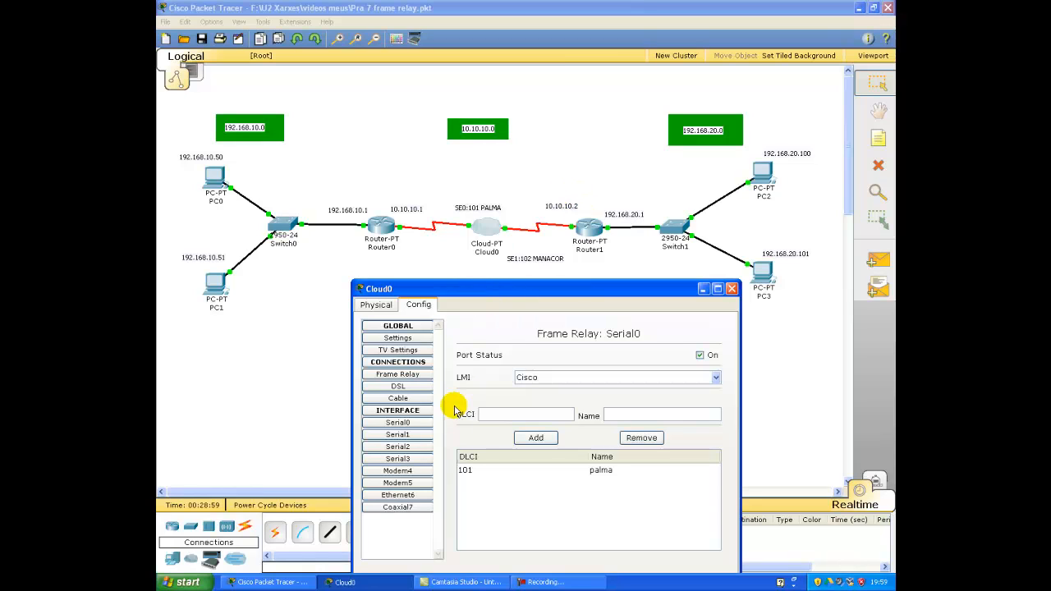
click(414, 433)
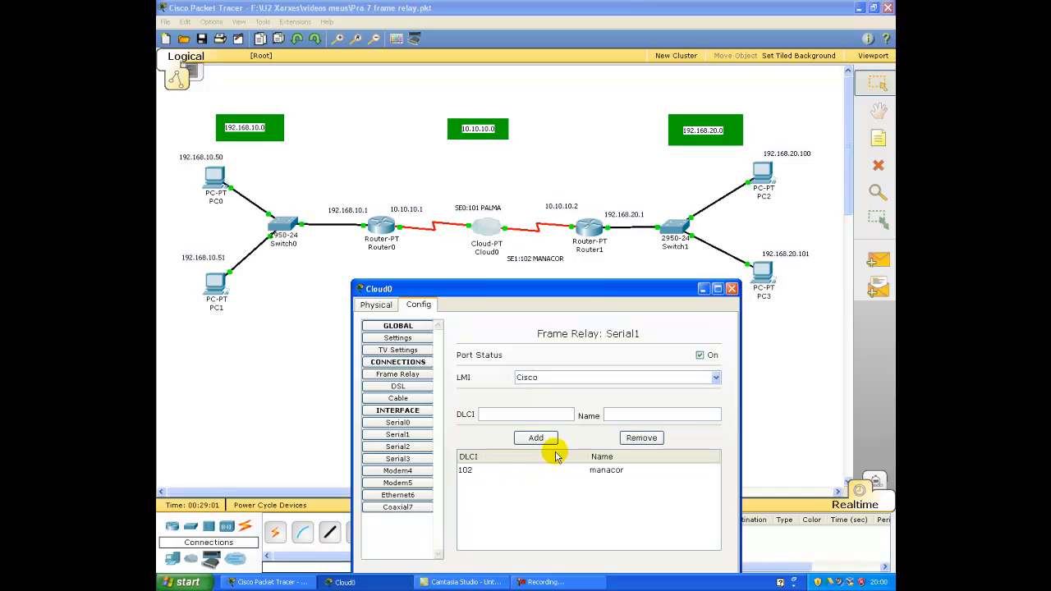
click(399, 375)
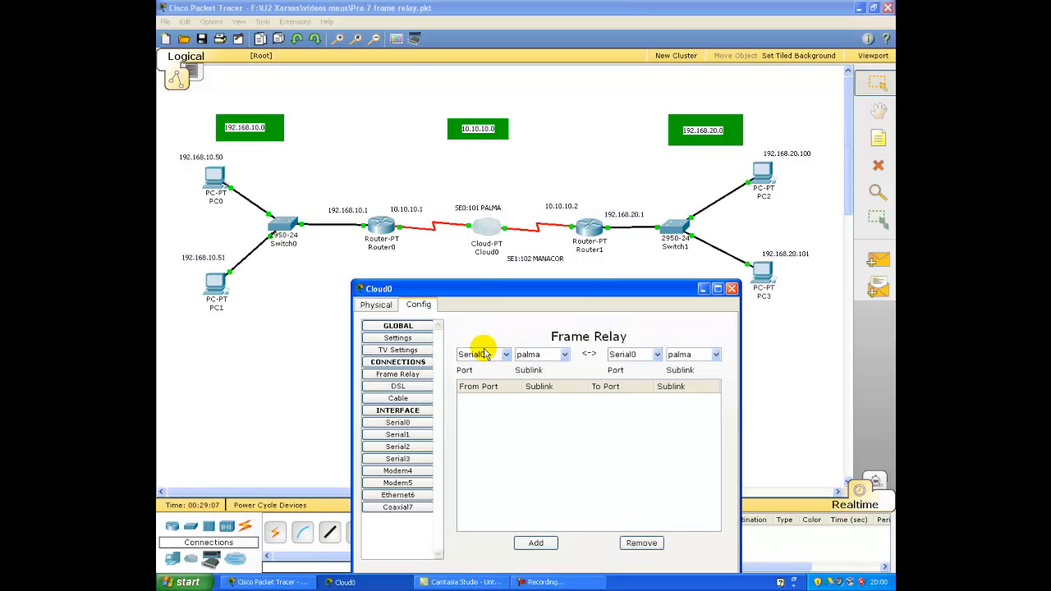
click(657, 354)
click(648, 377)
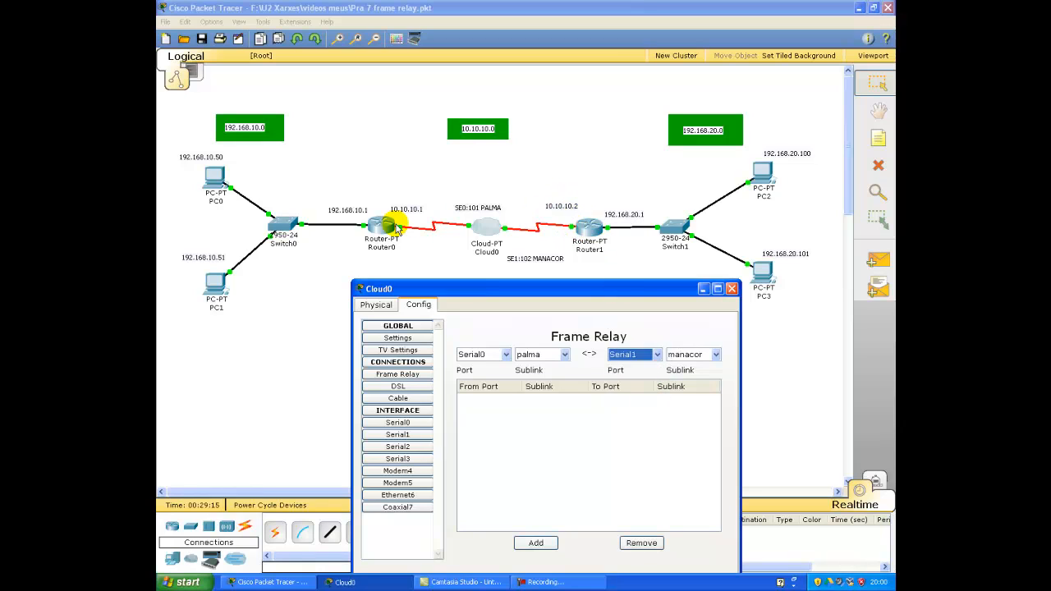
click(535, 543)
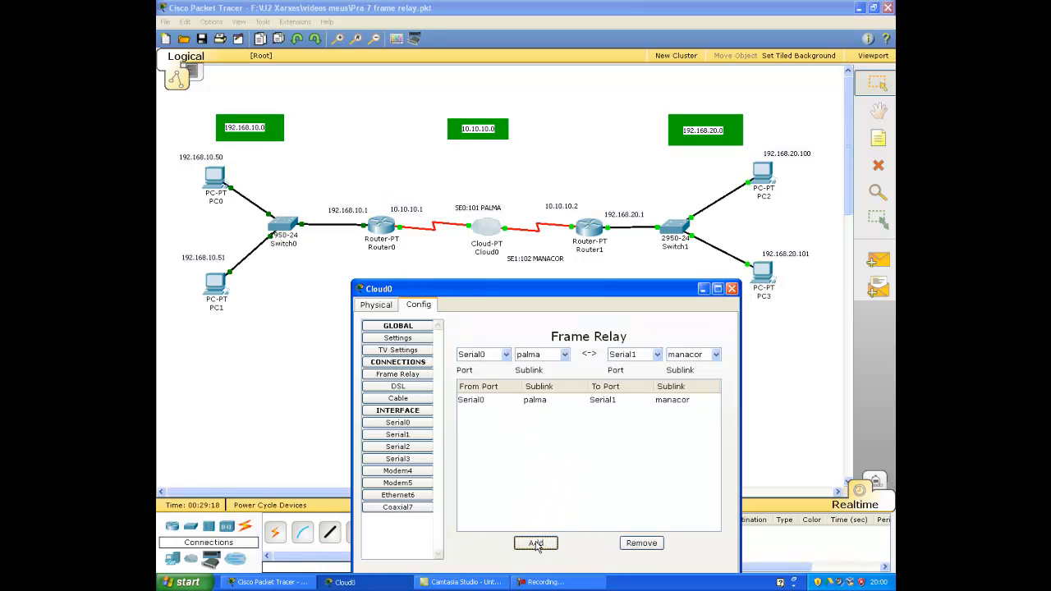
click(732, 289)
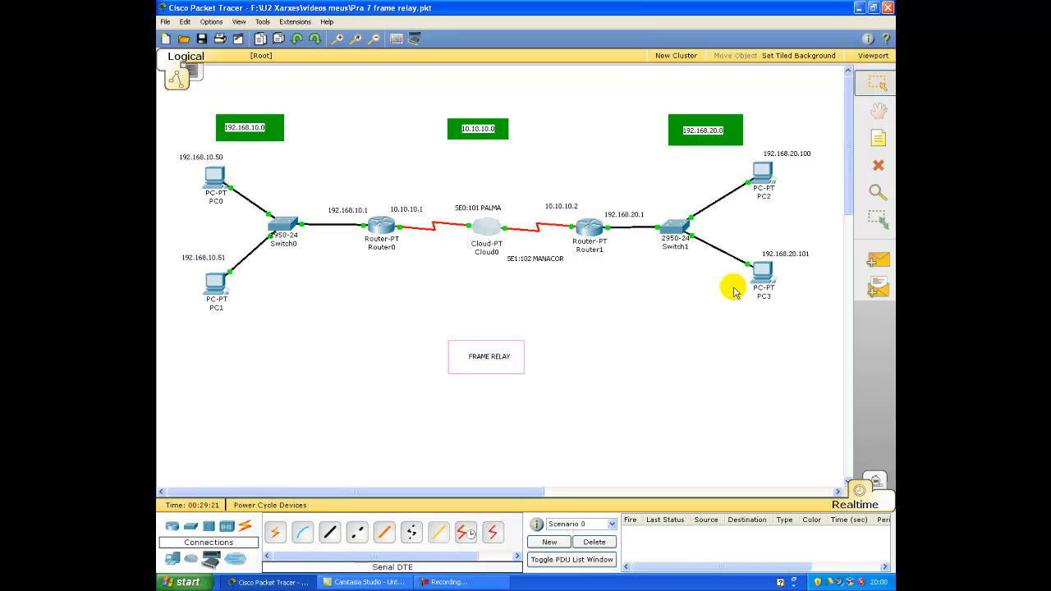
Test the 192.168.20.0 network by sending simple PDUs from PC2 to Router1 and from PC2 to PC3.
click(876, 259)
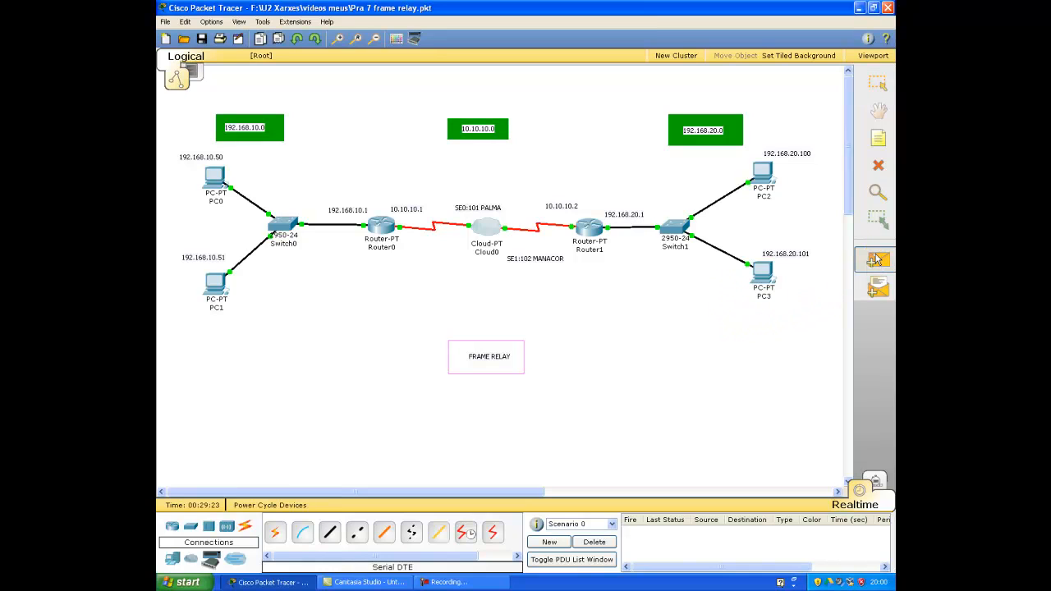
click(763, 169)
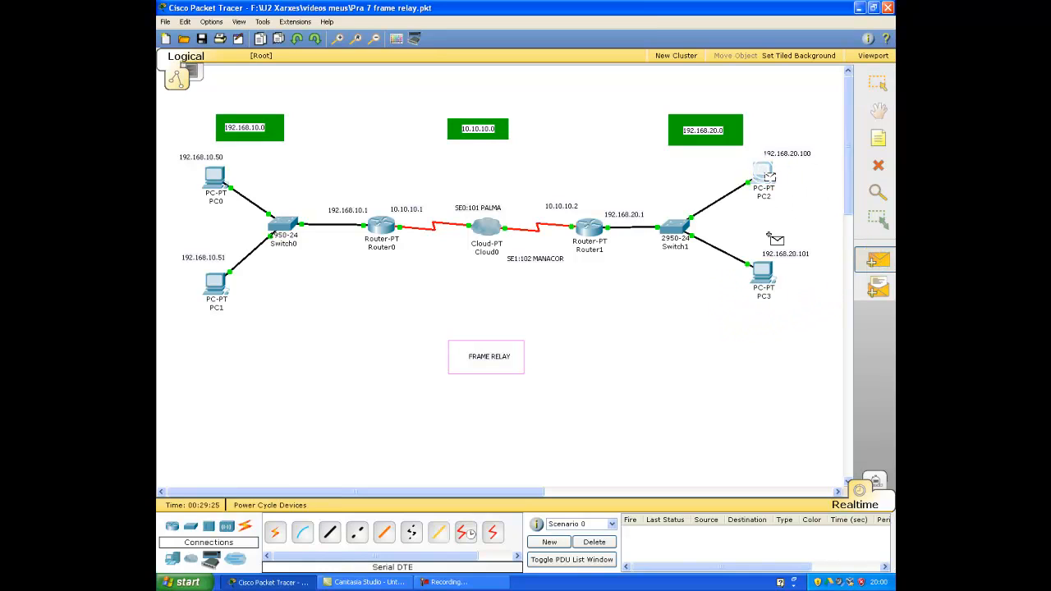
click(588, 227)
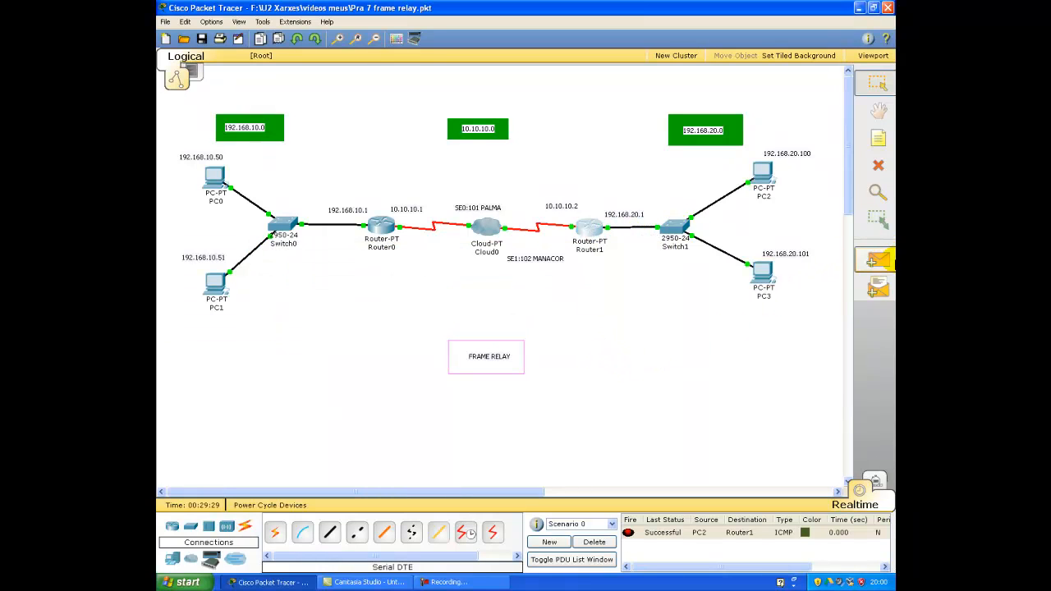
click(876, 259)
click(758, 174)
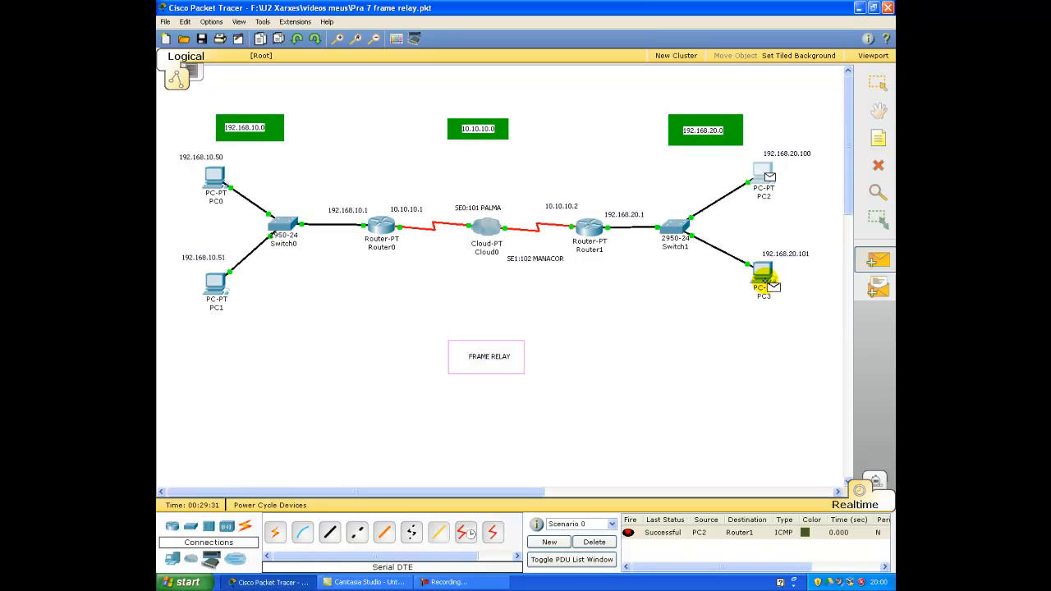
click(764, 279)
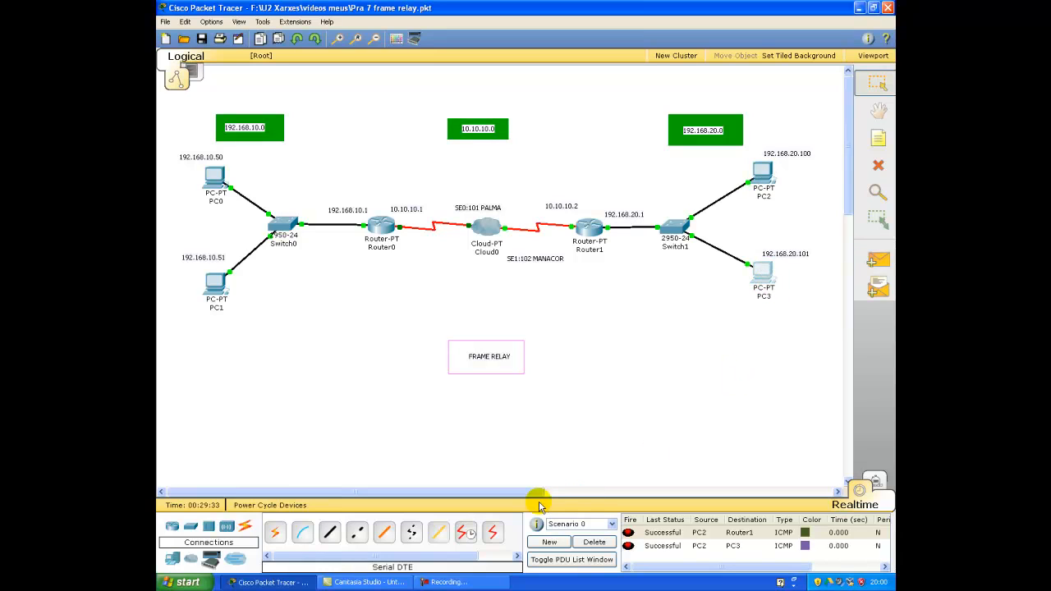
Create a new scenario and send simple PDUs from PC0 to Router0 and from PC0 to PC1.
click(546, 542)
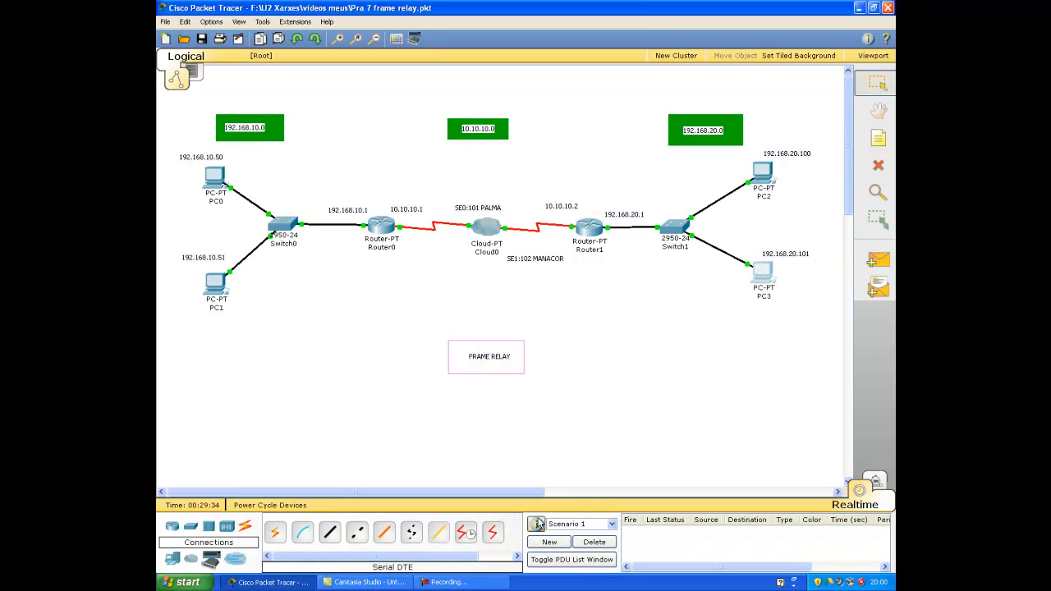
click(876, 260)
click(215, 178)
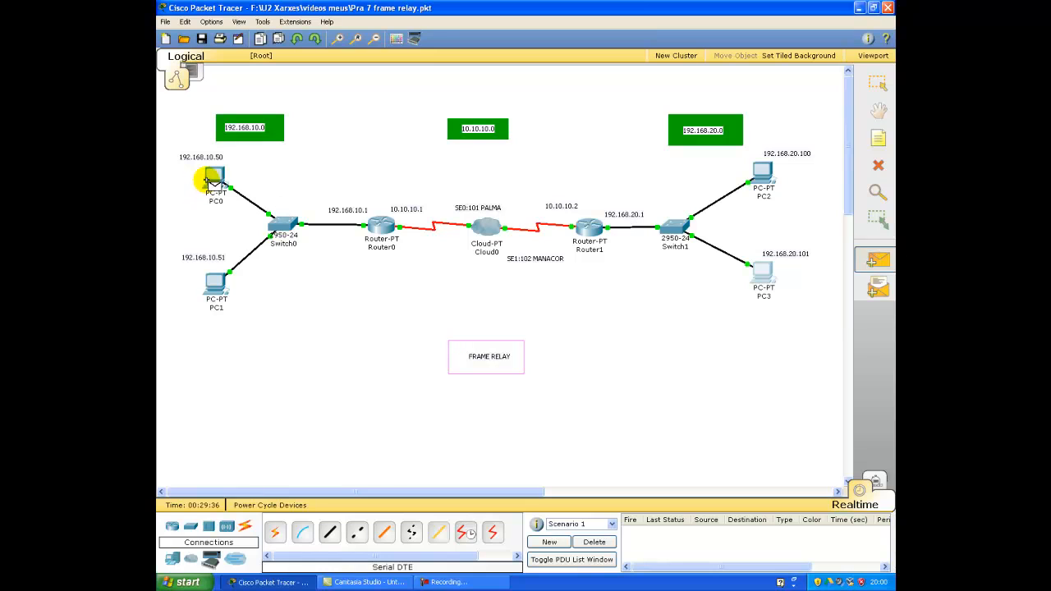
click(380, 224)
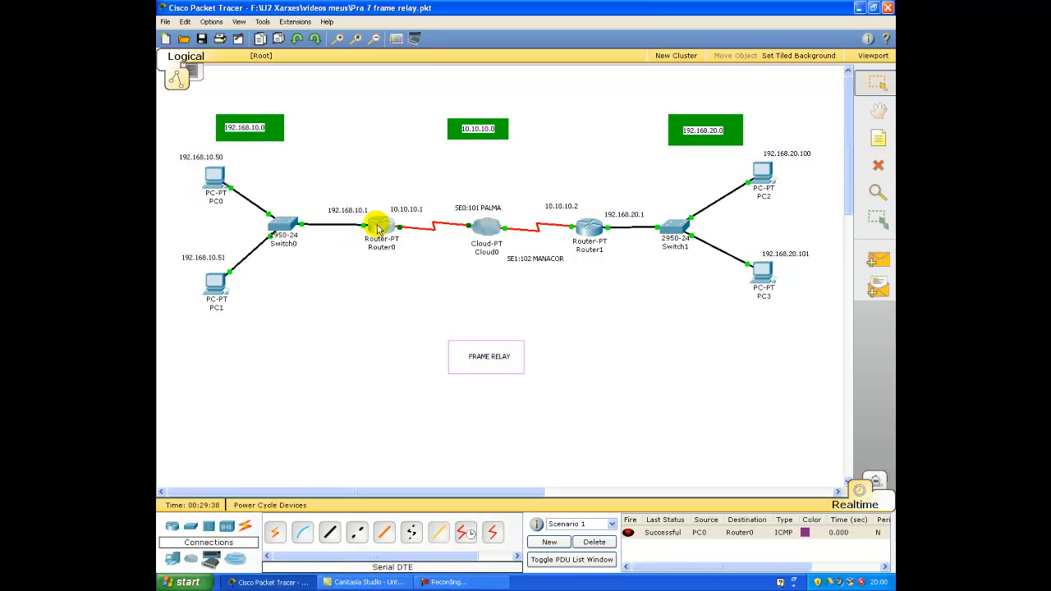
click(876, 259)
click(217, 176)
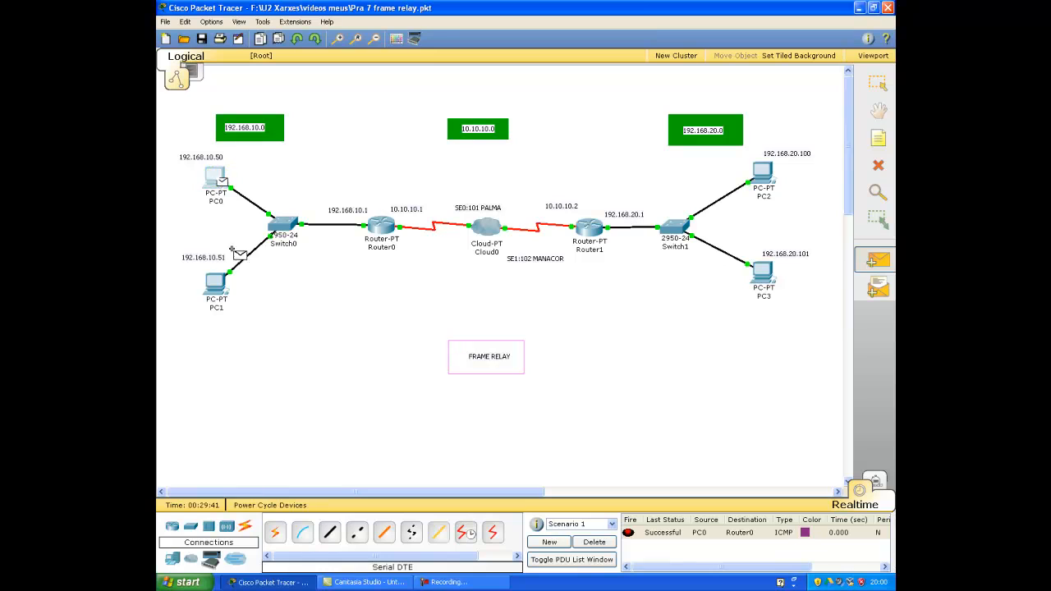
click(216, 282)
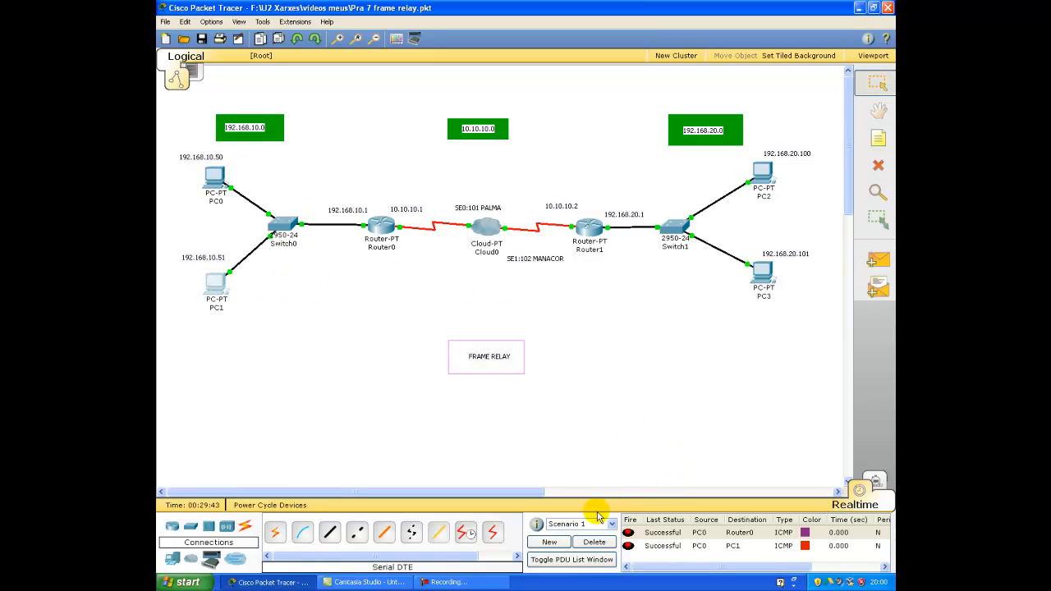
Create another new scenario and send a simple PDU from PC0 to PC3 across the Frame Relay cloud.
click(549, 542)
click(877, 260)
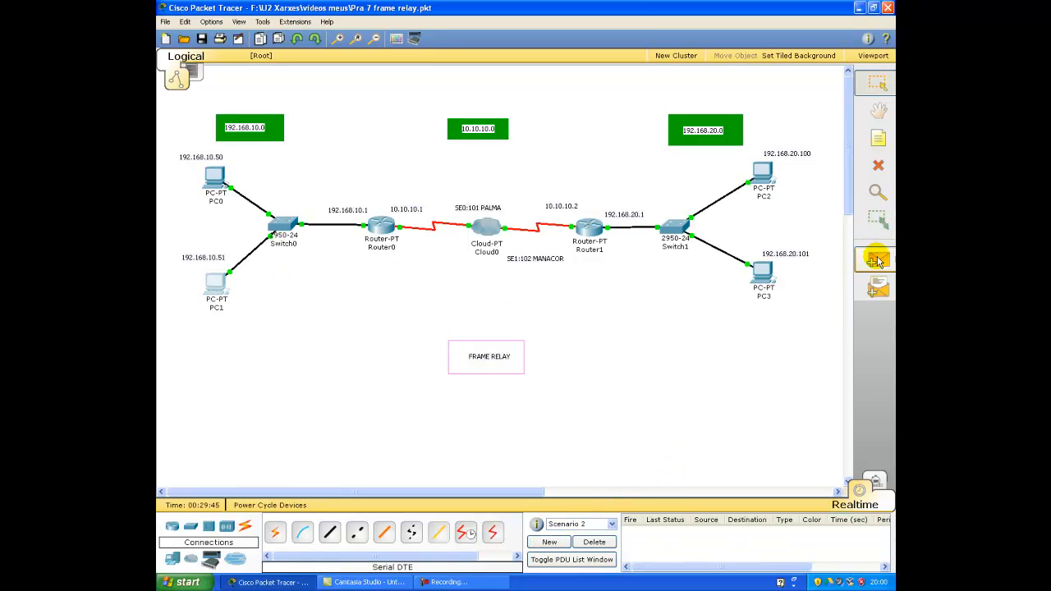
click(212, 179)
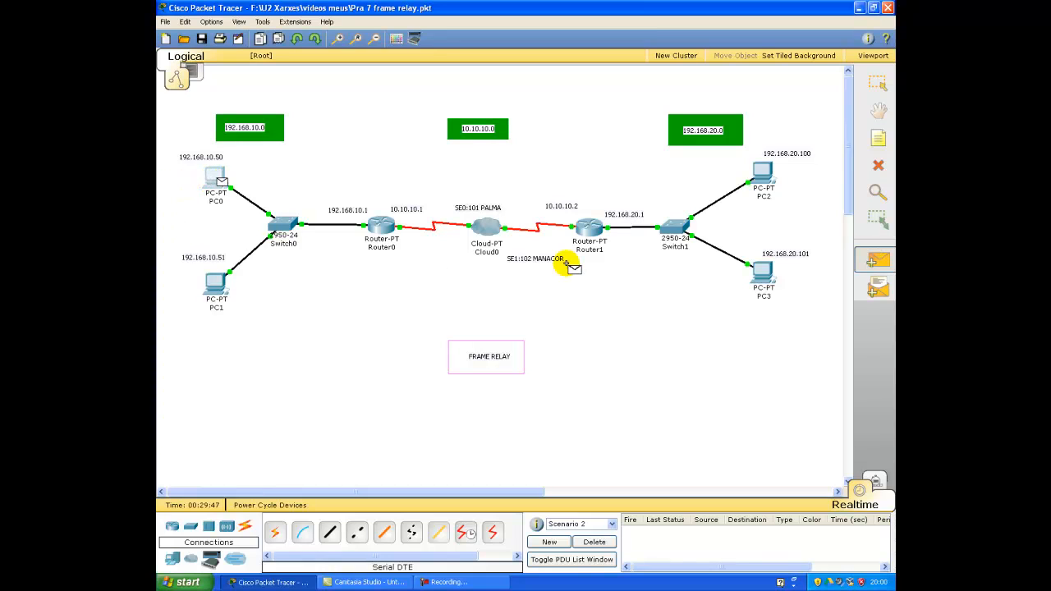
click(763, 276)
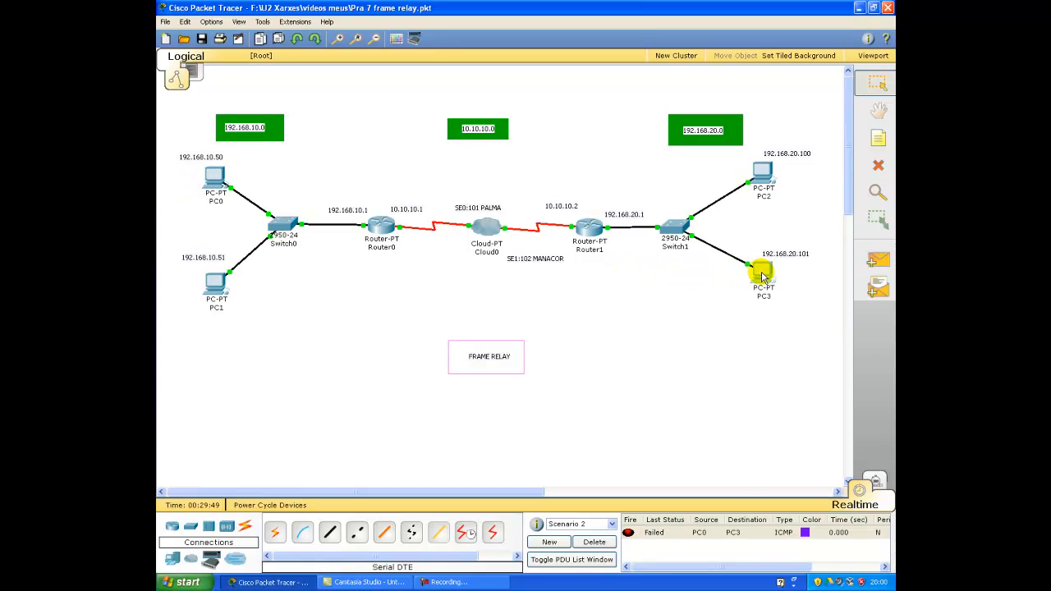
click(631, 534)
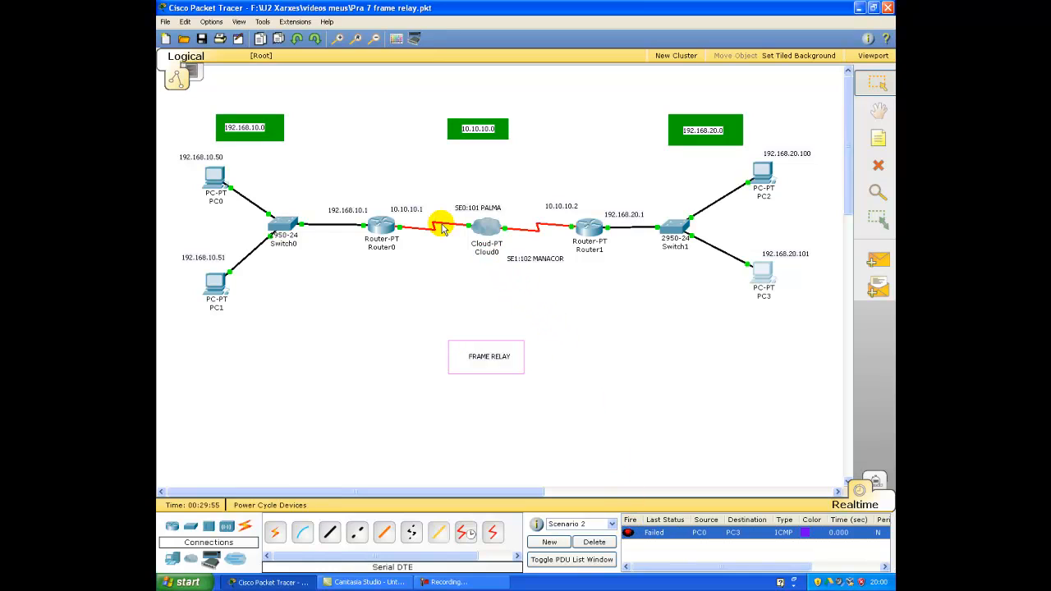
Add a static route on Router0 to network 192.168.20.0, mask 255.255.255.0, next hop 10.10.10.2, and close its window.
click(382, 230)
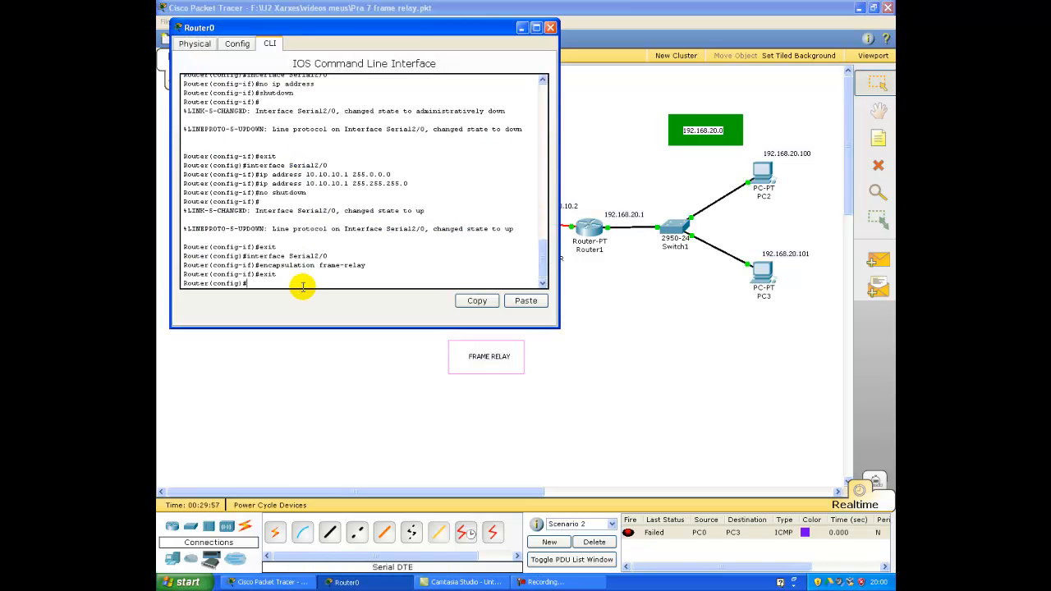
click(550, 27)
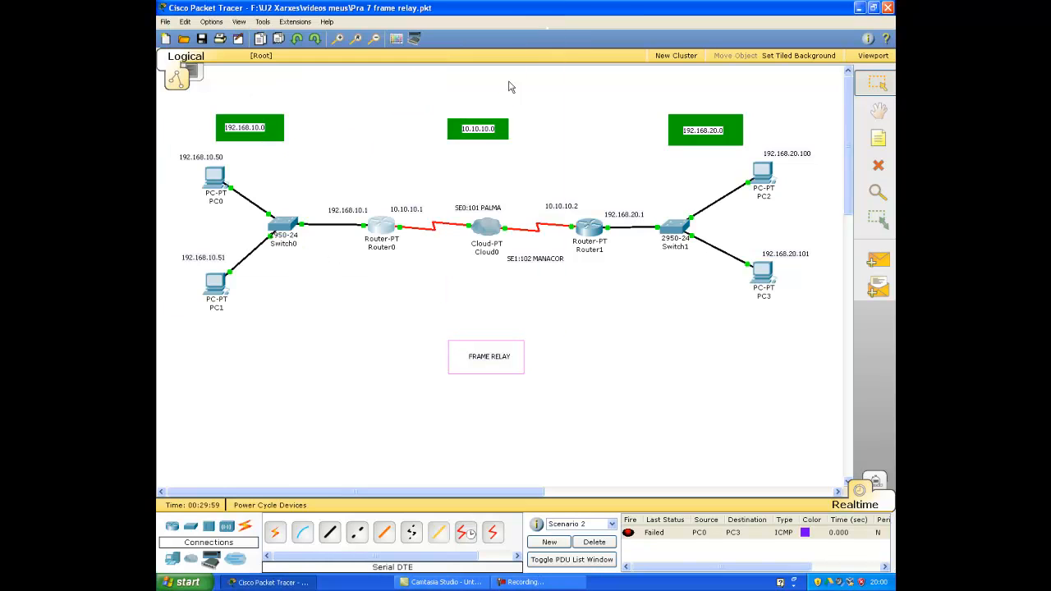
click(392, 215)
click(264, 78)
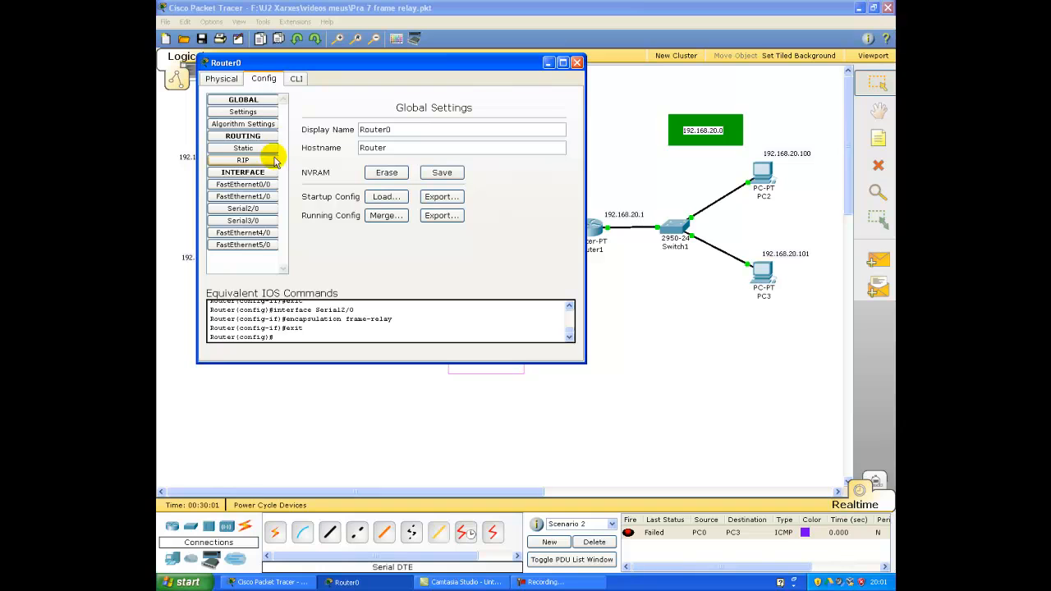
click(243, 149)
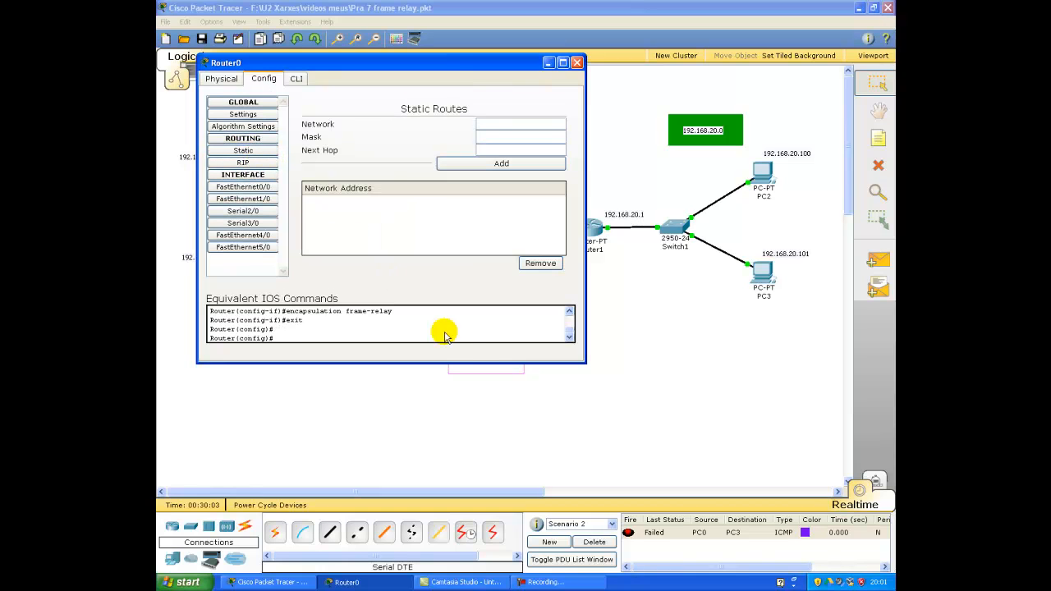
drag(435, 64, 608, 312)
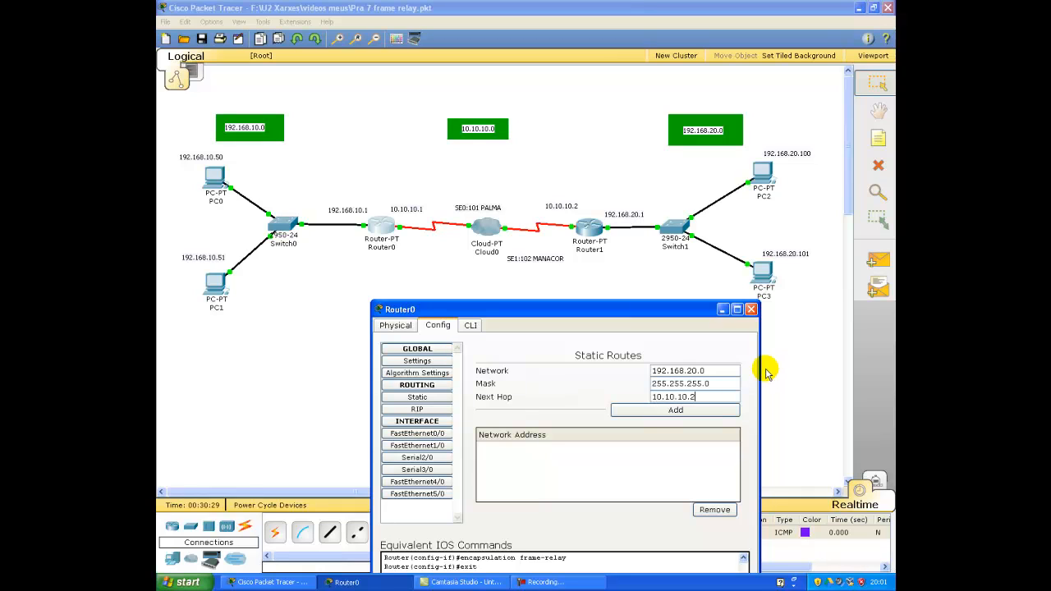
click(678, 408)
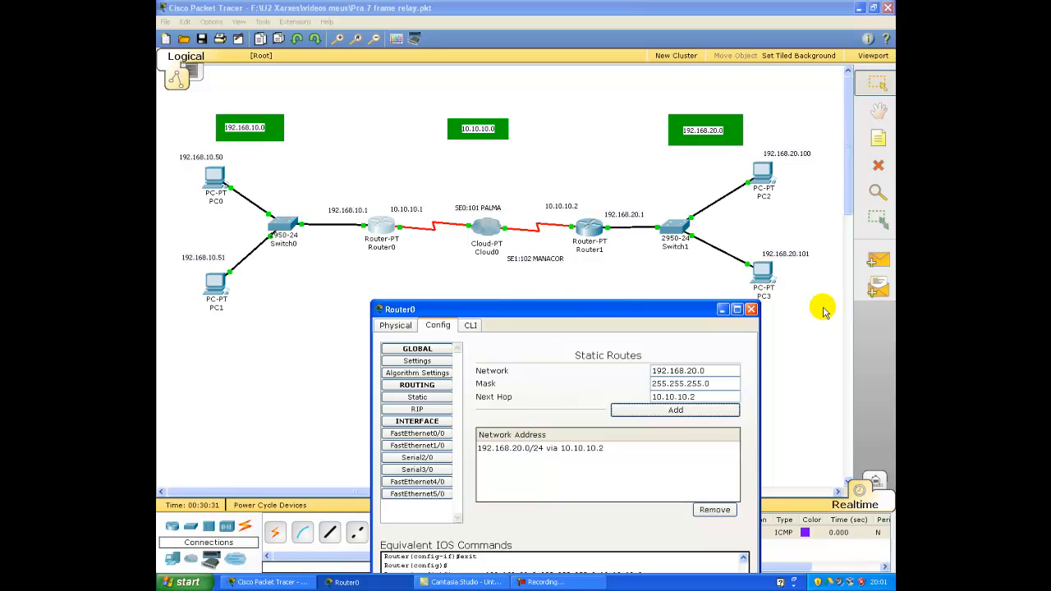
click(751, 310)
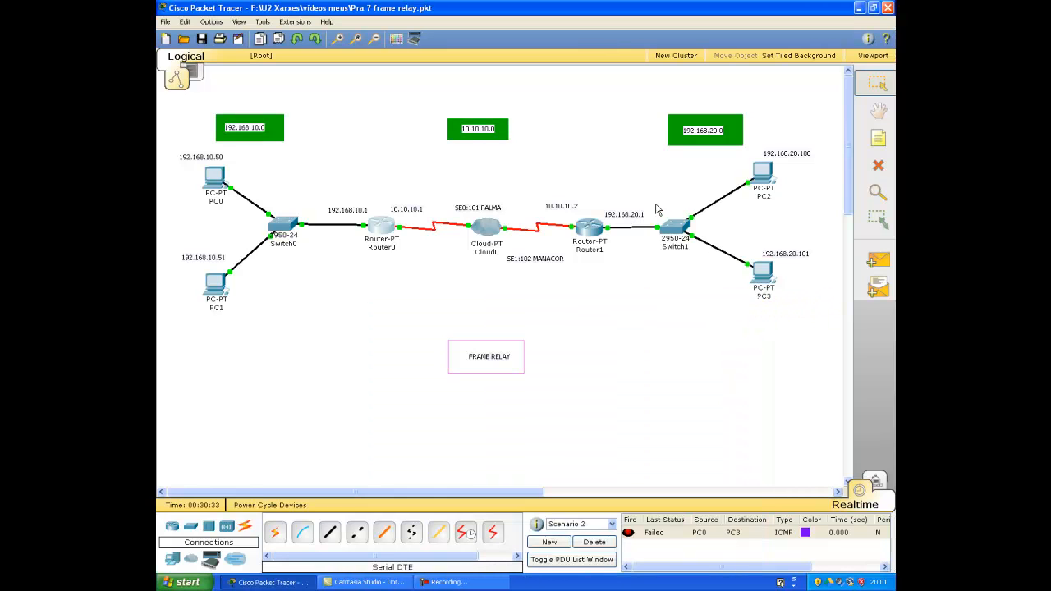
Add a static route on Router1 to network 192.168.10.0, mask 255.255.255.0, next hop 10.10.10.1, and close its window.
click(590, 228)
drag(438, 104, 589, 326)
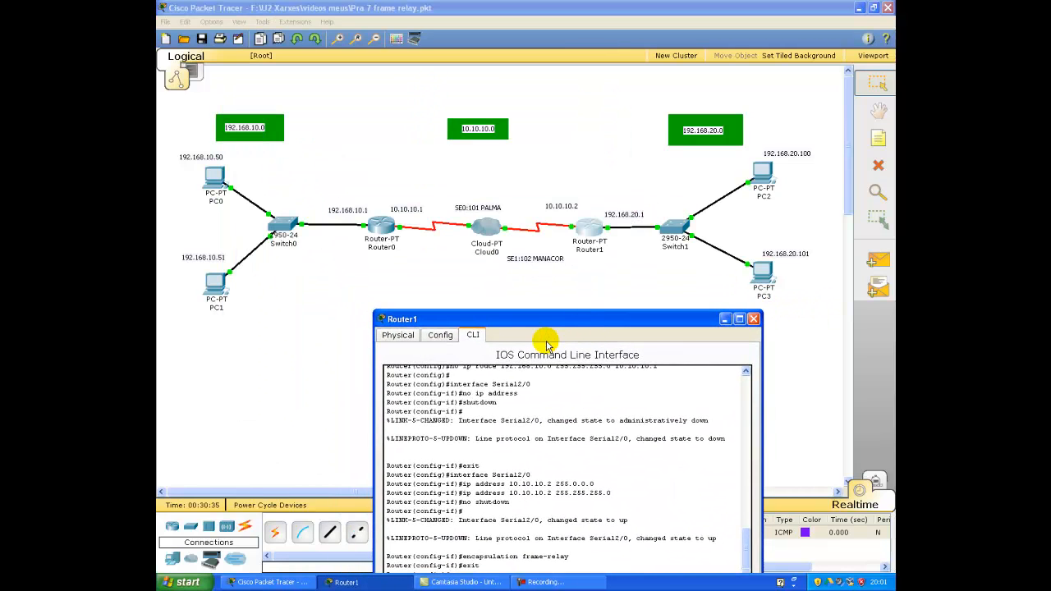
click(440, 335)
click(419, 404)
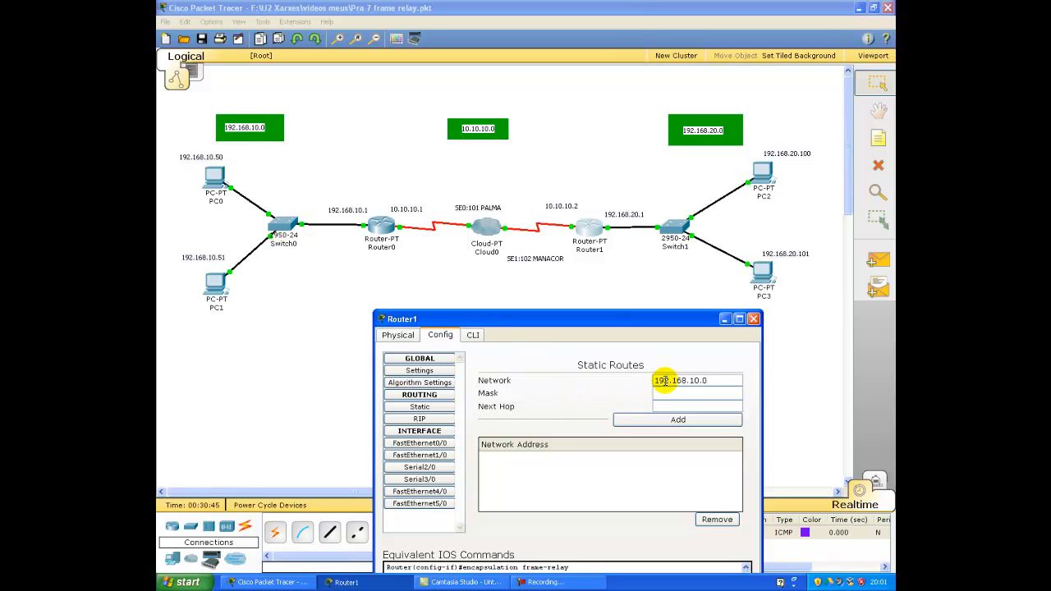
key(Tab)
scroll(492, 214, down, 1)
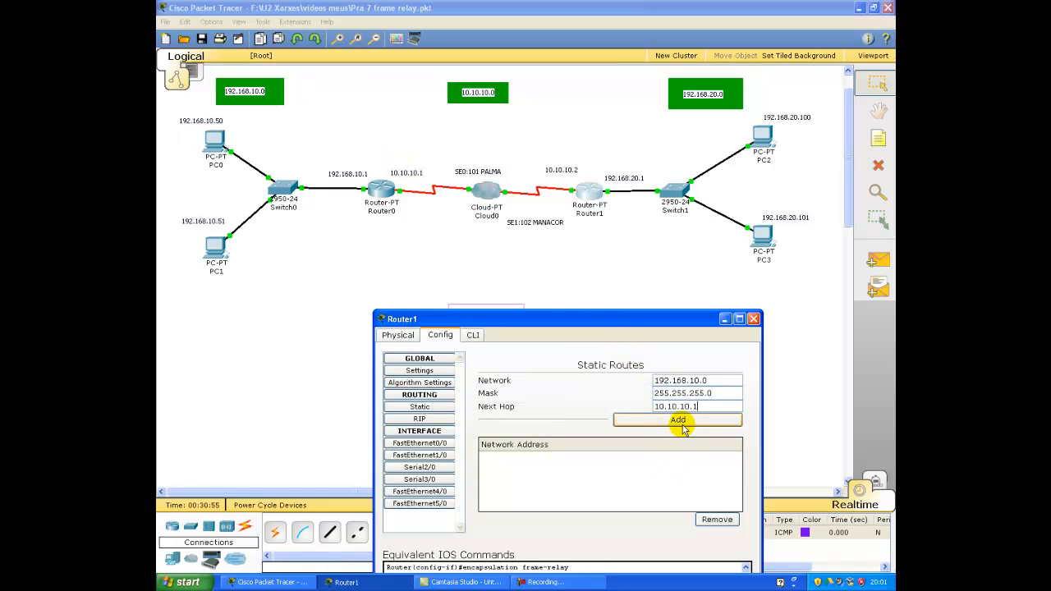
click(678, 420)
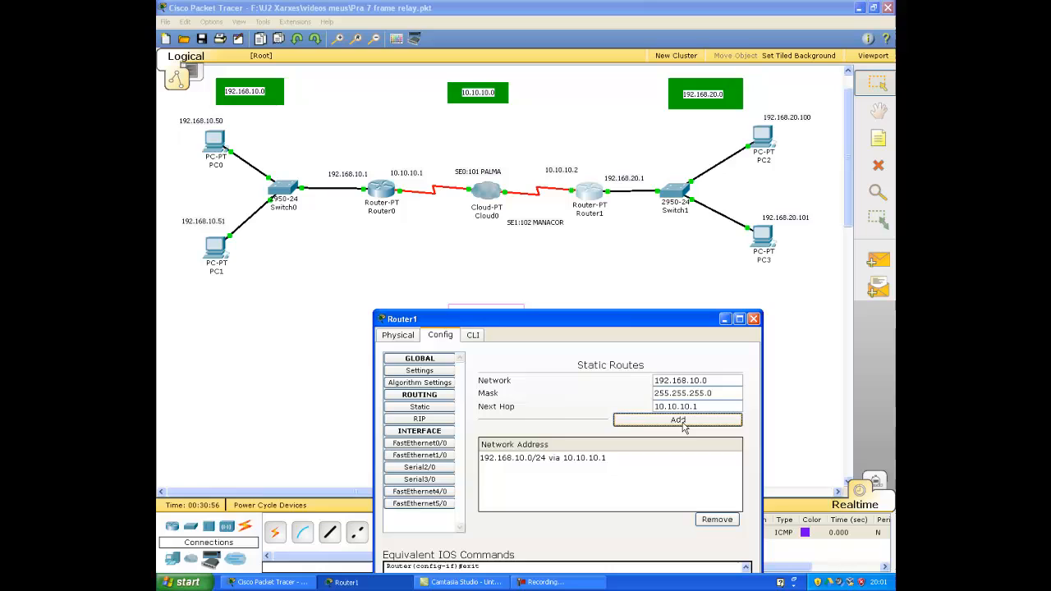
click(753, 318)
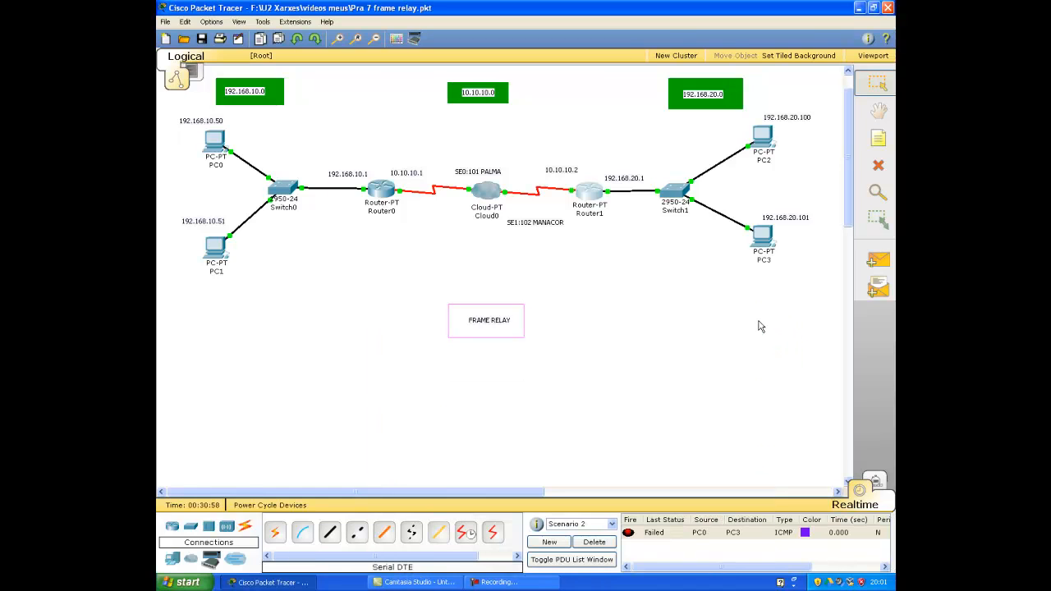
Test connectivity between the two LANs by sending simple PDUs from PC2 to PC1 and from PC0 to PC3.
click(878, 260)
click(780, 130)
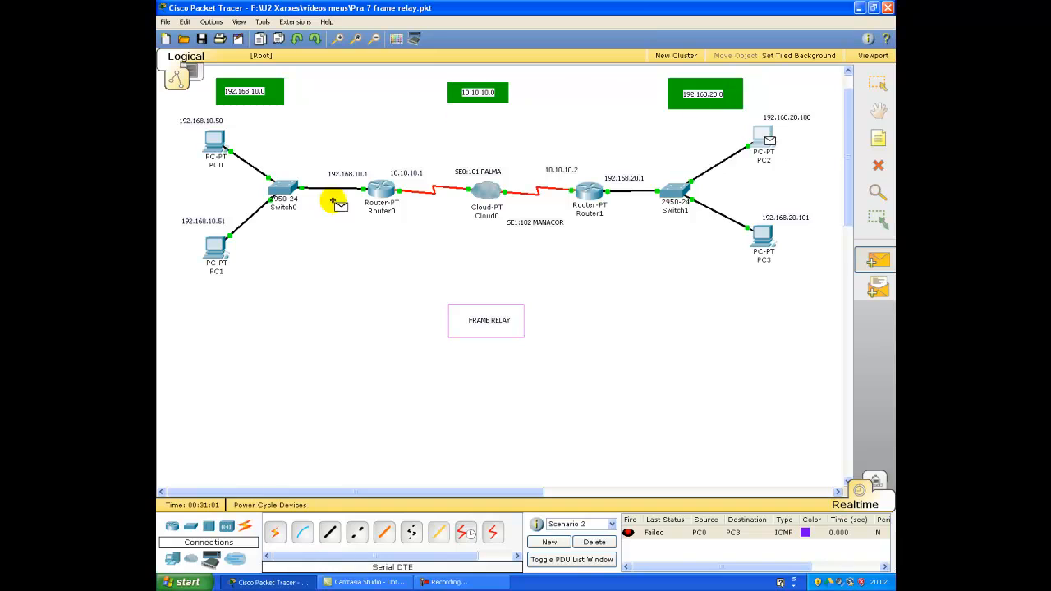
click(219, 247)
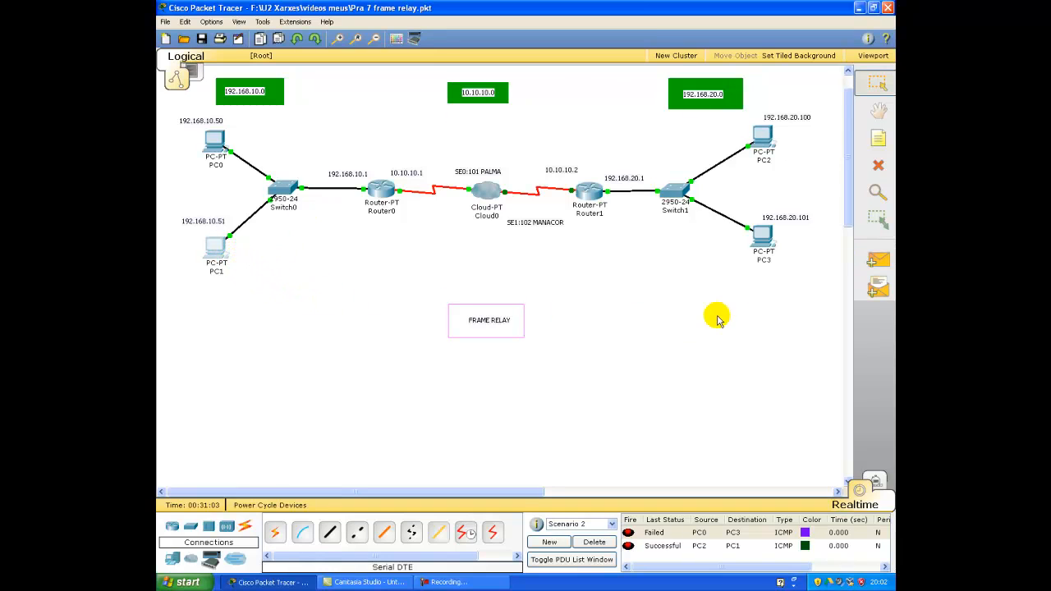
click(874, 260)
click(216, 146)
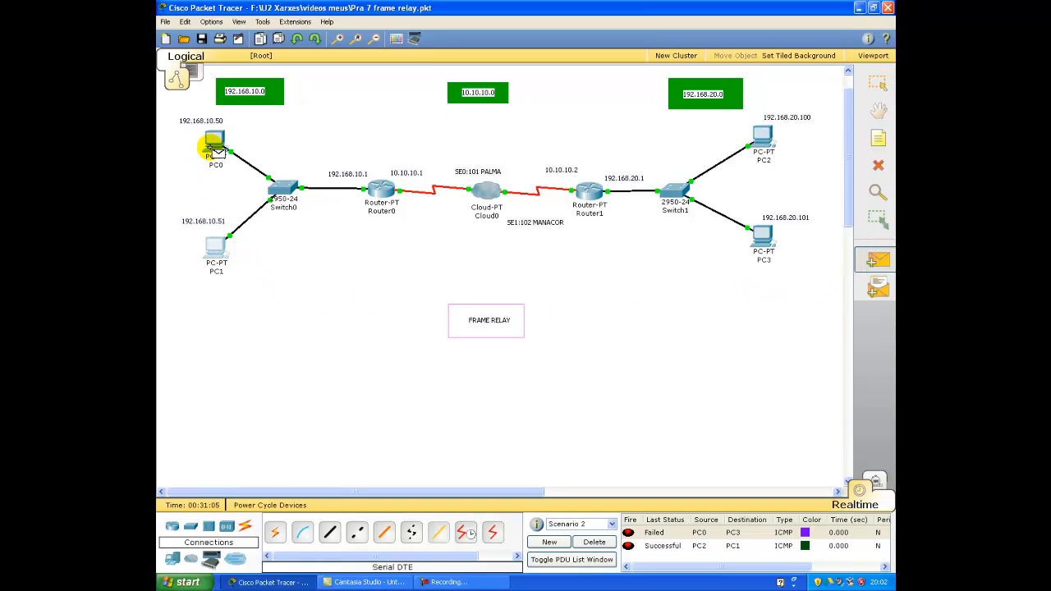
click(762, 238)
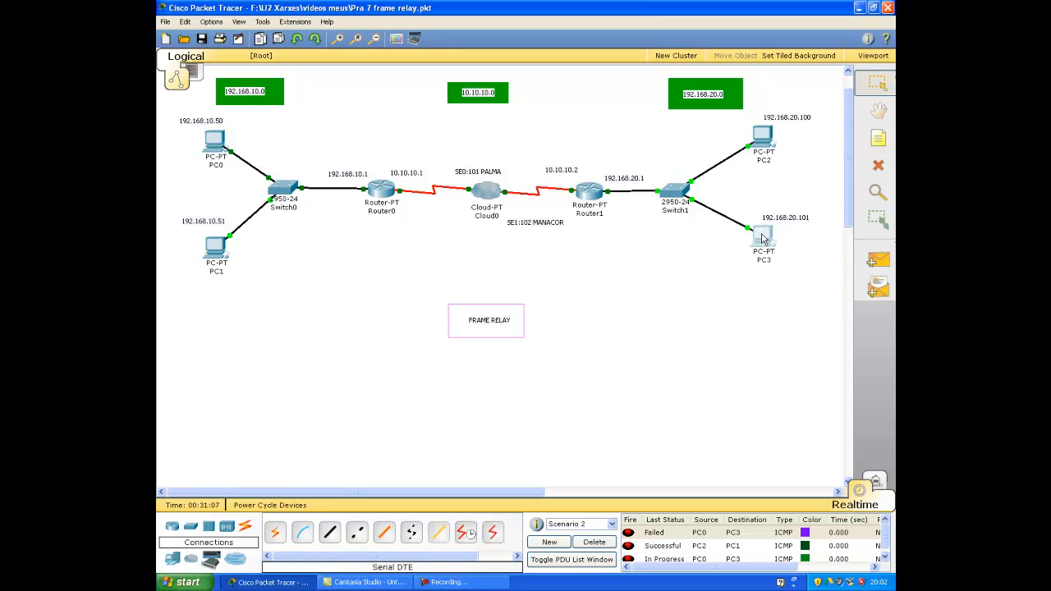